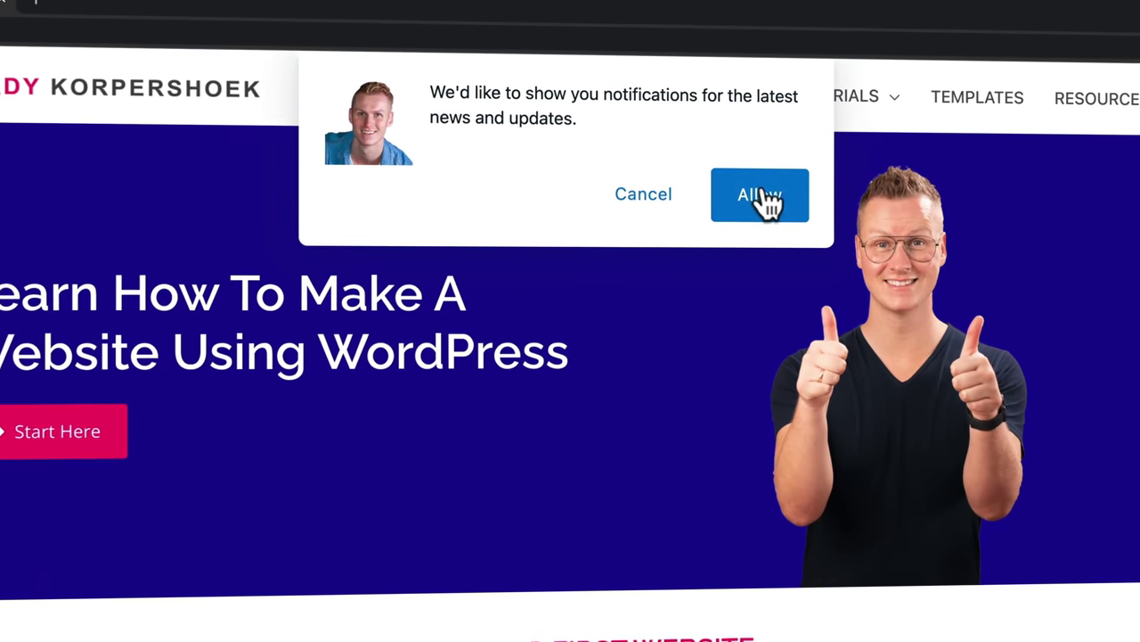
Allow site notifications, update the Convertkit Review post with push enabled, and open its notification
{"action": "left_click", "coordinate": [749, 185]}
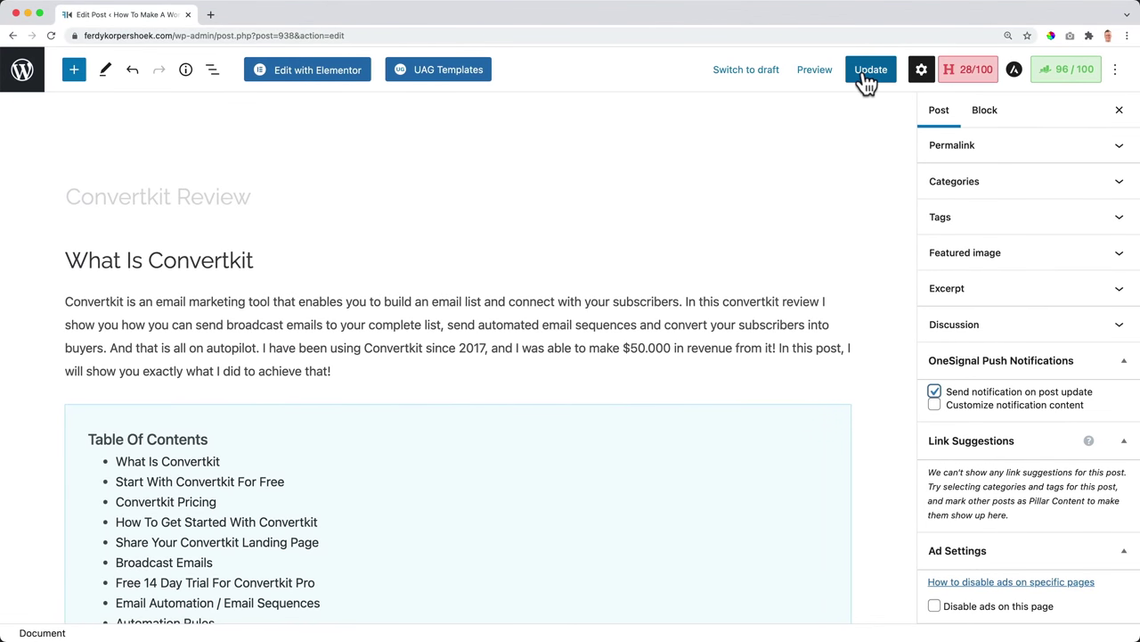
{"action": "left_click", "coordinate": [866, 78]}
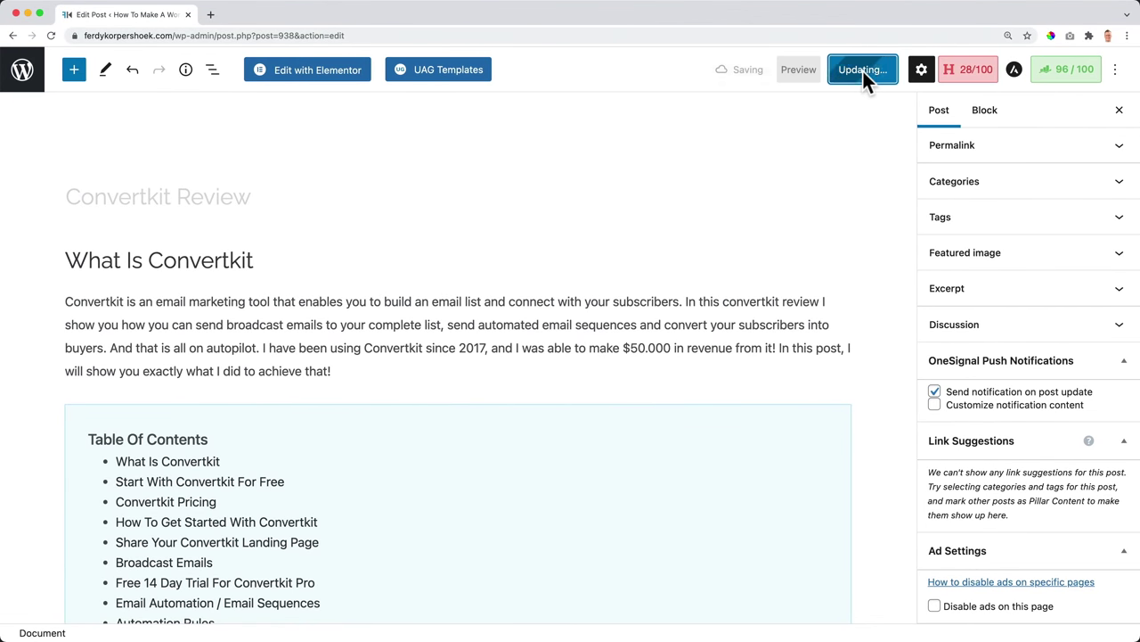
{"action": "mouse_move", "coordinate": [960, 46]}
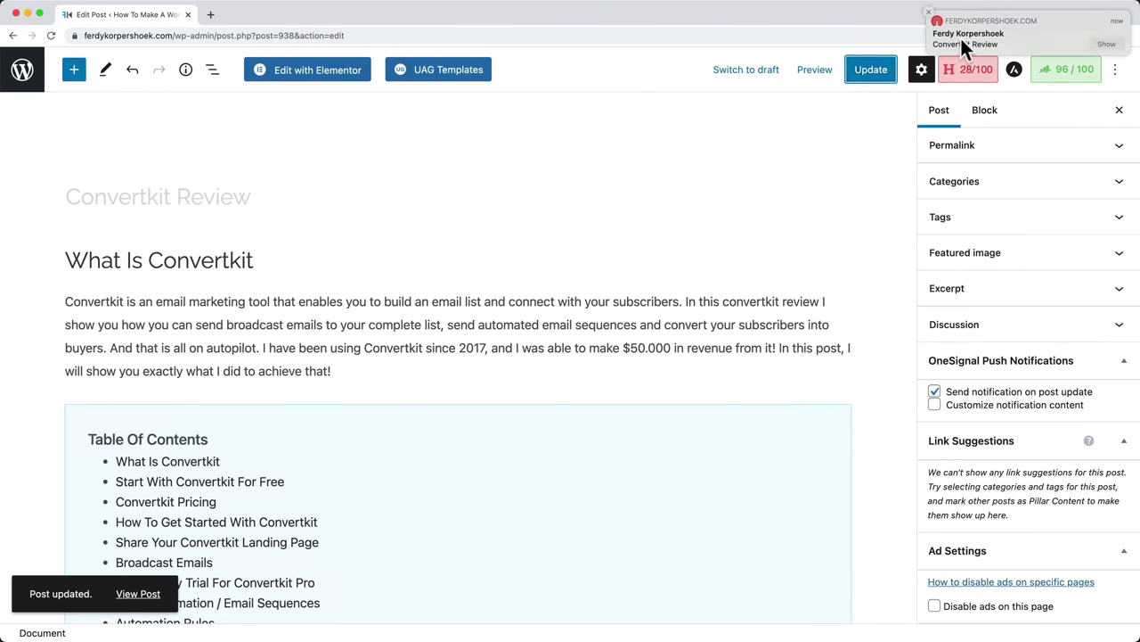
{"action": "left_click", "coordinate": [1109, 44]}
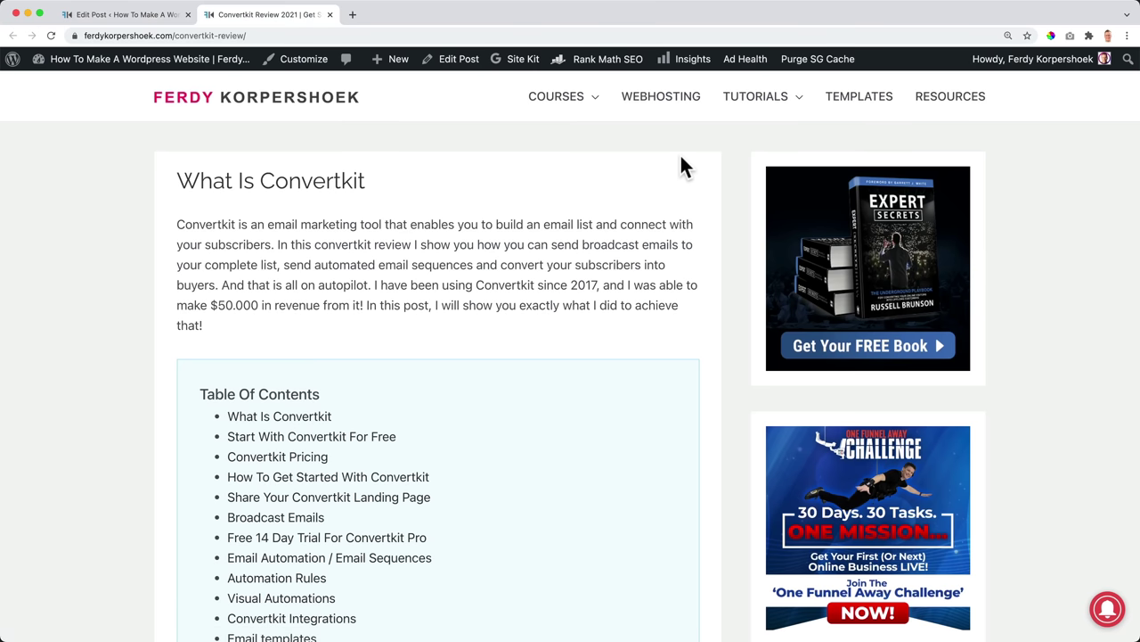
Scroll through the live Convertkit Review post
{"action": "scroll", "coordinate": [669, 187], "scroll_direction": "down", "scroll_amount": 3}
{"action": "scroll", "coordinate": [661, 195], "scroll_direction": "down", "scroll_amount": 5}
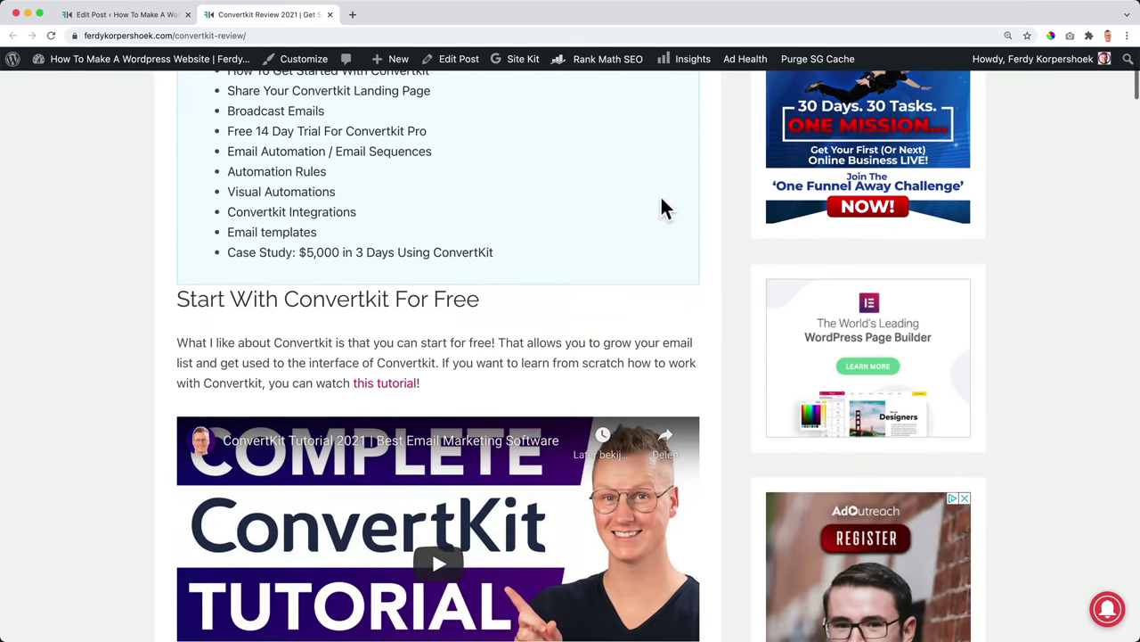
{"action": "scroll", "coordinate": [661, 195], "scroll_direction": "up", "scroll_amount": 8}
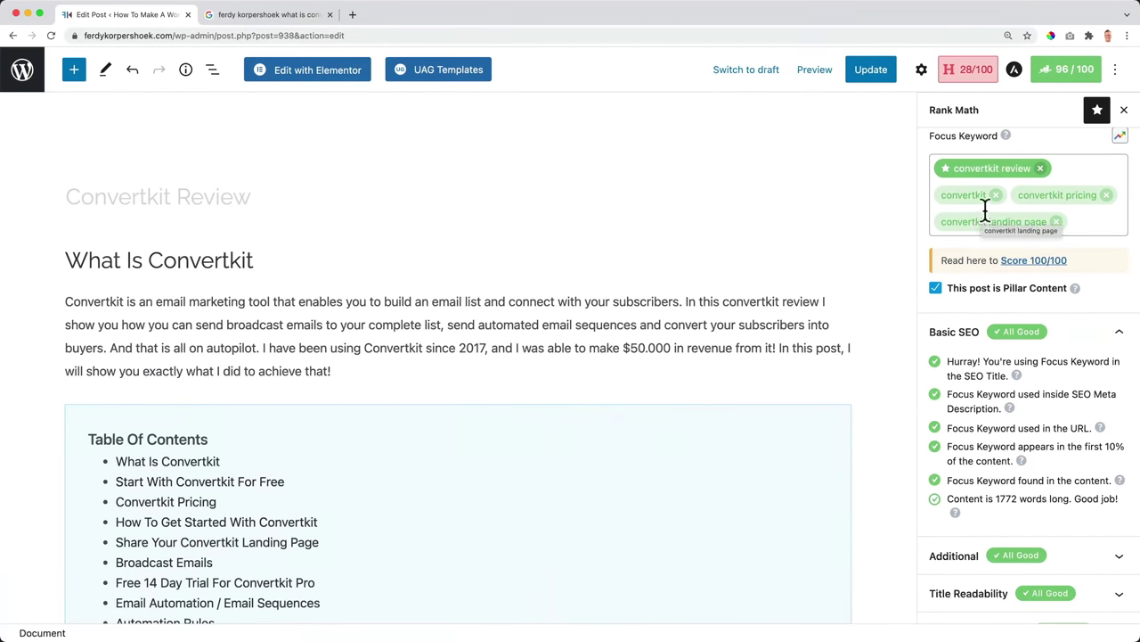
Scroll through the post's Rank Math Basic SEO checks
{"action": "scroll", "coordinate": [980, 205], "scroll_direction": "up", "scroll_amount": 1}
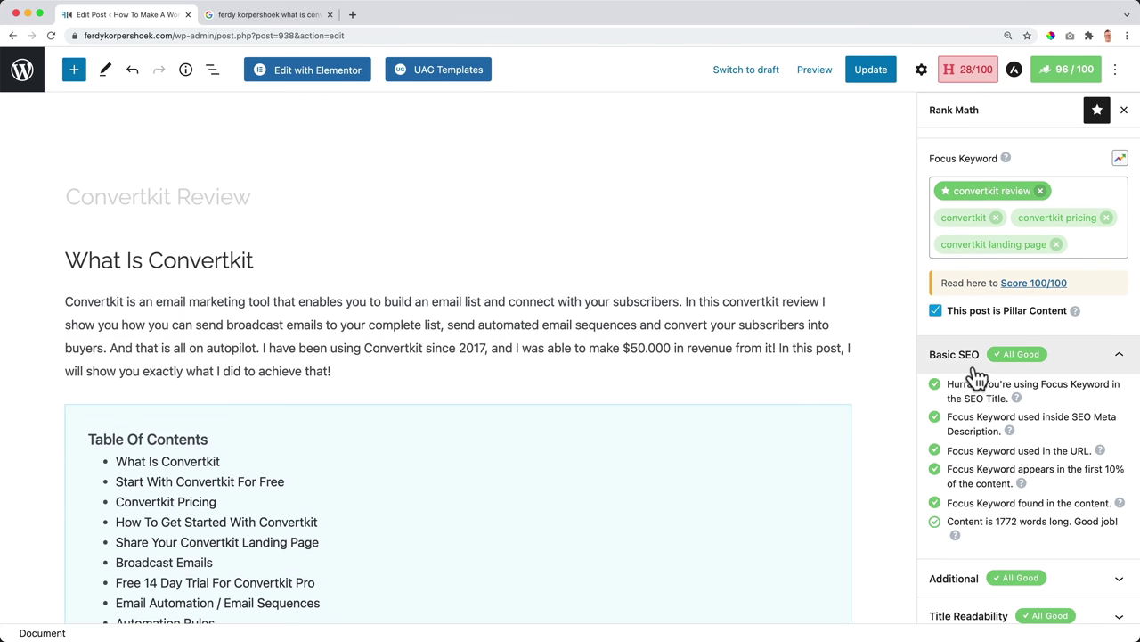
{"action": "scroll", "coordinate": [983, 372], "scroll_direction": "down", "scroll_amount": 2}
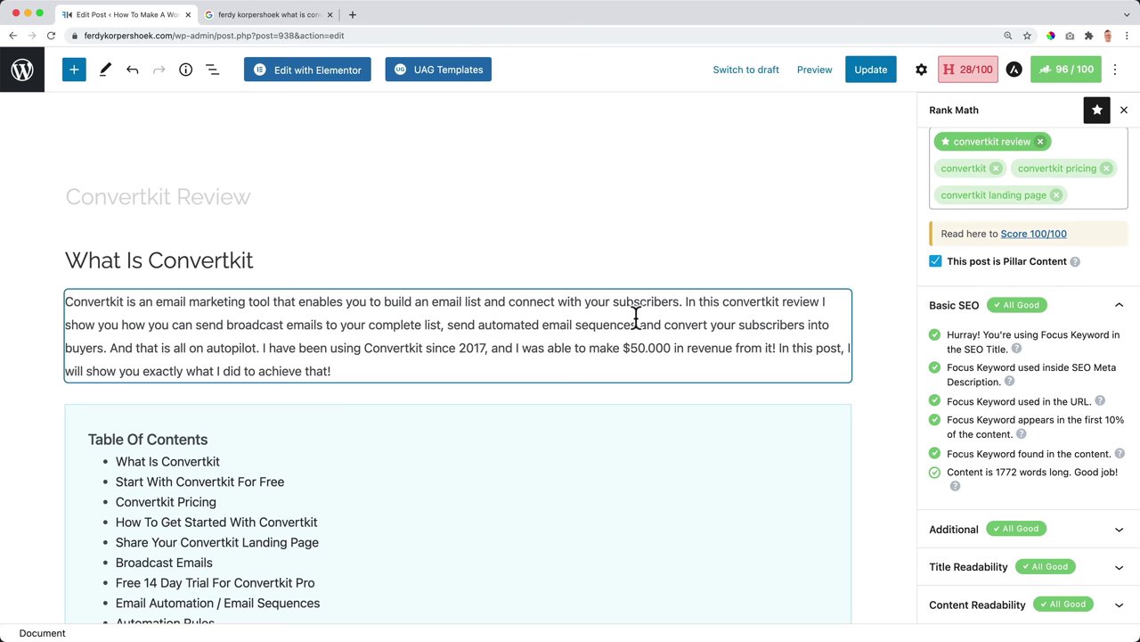
{"action": "scroll", "coordinate": [636, 316], "scroll_direction": "down", "scroll_amount": 5}
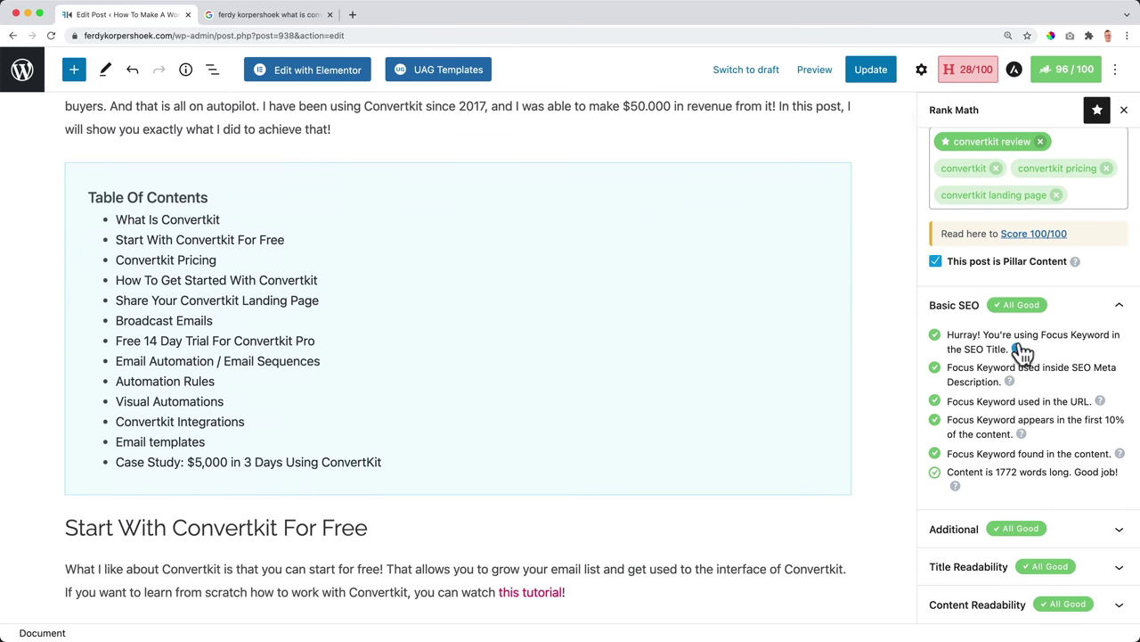
{"action": "scroll", "coordinate": [574, 349], "scroll_direction": "up", "scroll_amount": 5}
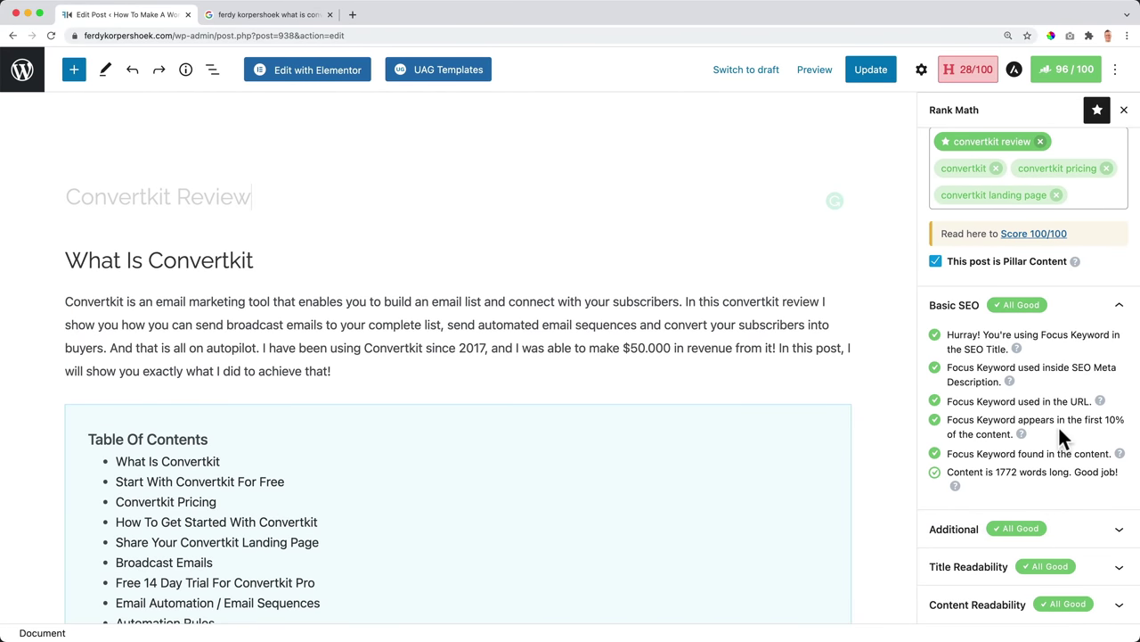
Expand the Additional, Title Readability and Content Readability check groups and review them
{"action": "left_click", "coordinate": [1069, 526]}
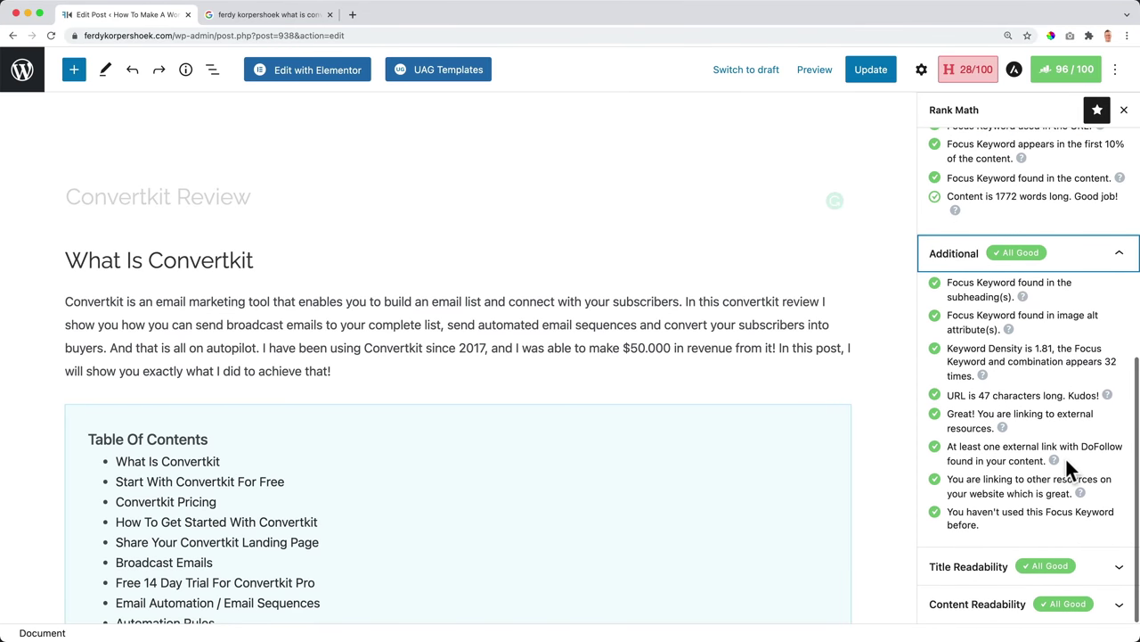
{"action": "left_click", "coordinate": [1098, 570]}
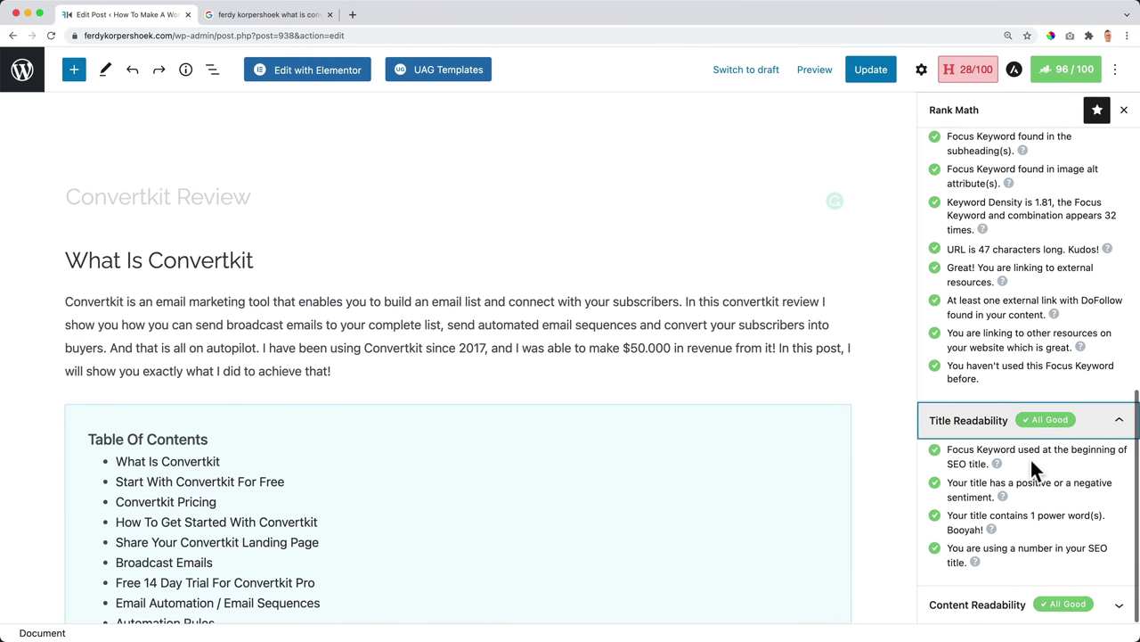
{"action": "left_click", "coordinate": [1096, 604]}
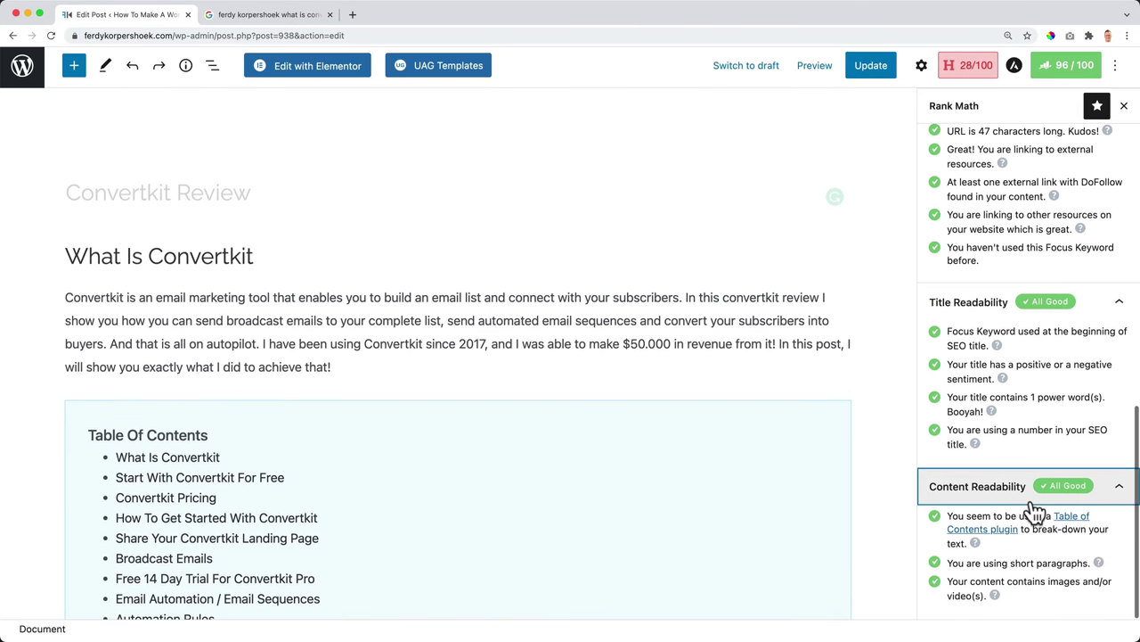
{"action": "scroll", "coordinate": [494, 374], "scroll_direction": "down", "scroll_amount": 10}
{"action": "scroll", "coordinate": [493, 370], "scroll_direction": "down", "scroll_amount": 20}
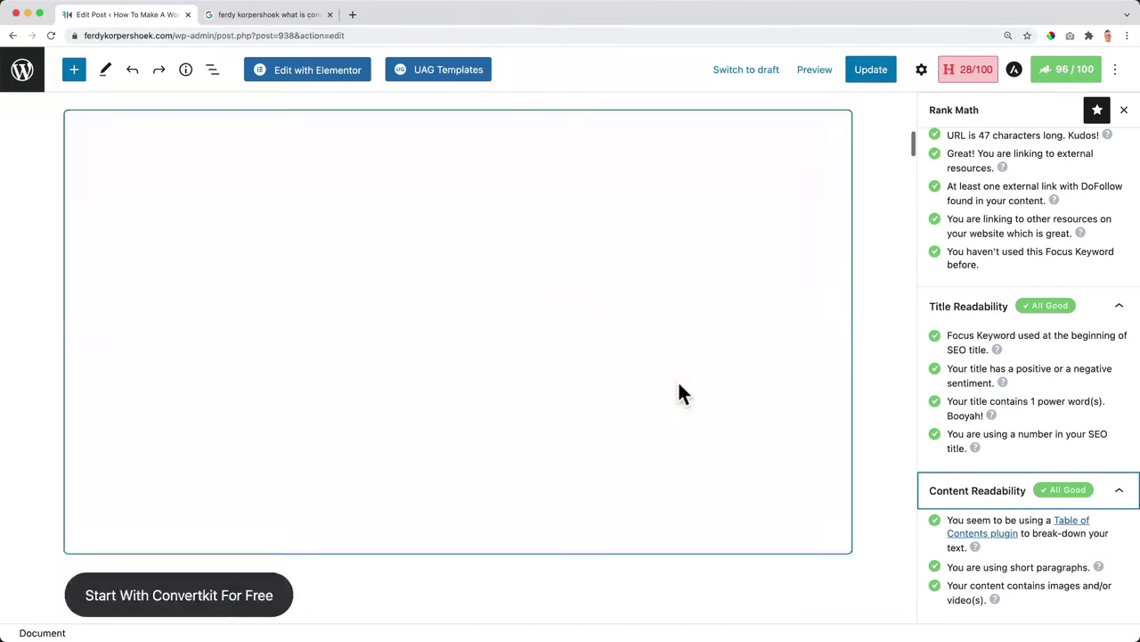
{"action": "scroll", "coordinate": [677, 394], "scroll_direction": "up", "scroll_amount": 20}
{"action": "scroll", "coordinate": [1012, 364], "scroll_direction": "up", "scroll_amount": 10}
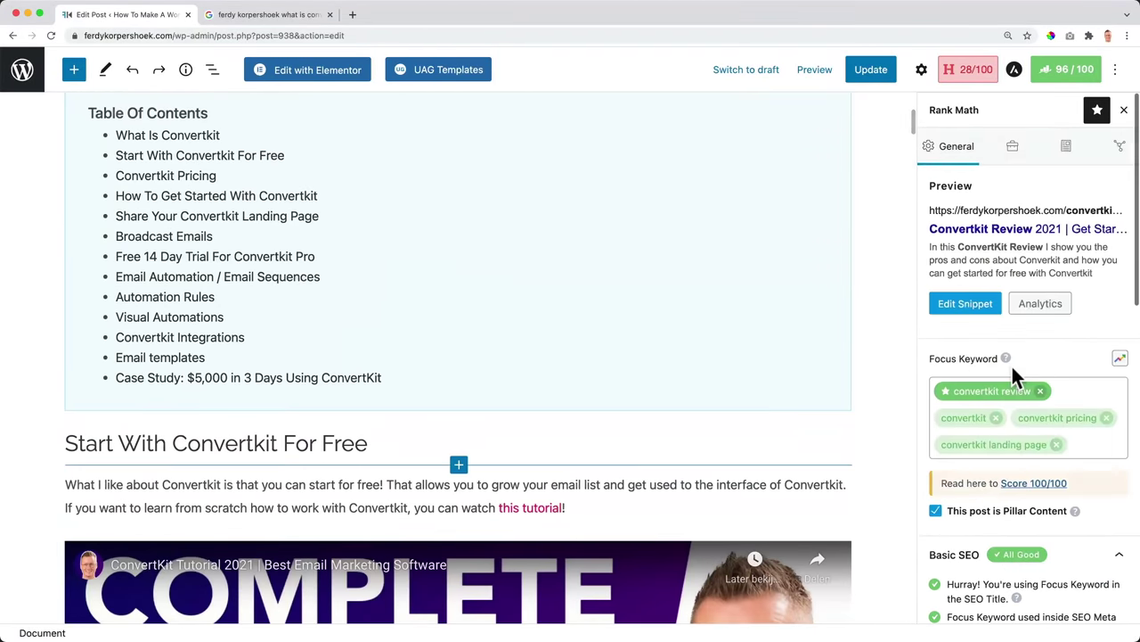
Open the Rank Math Edit Snippet preview and compare it with the Google results tab
{"action": "left_click", "coordinate": [970, 305]}
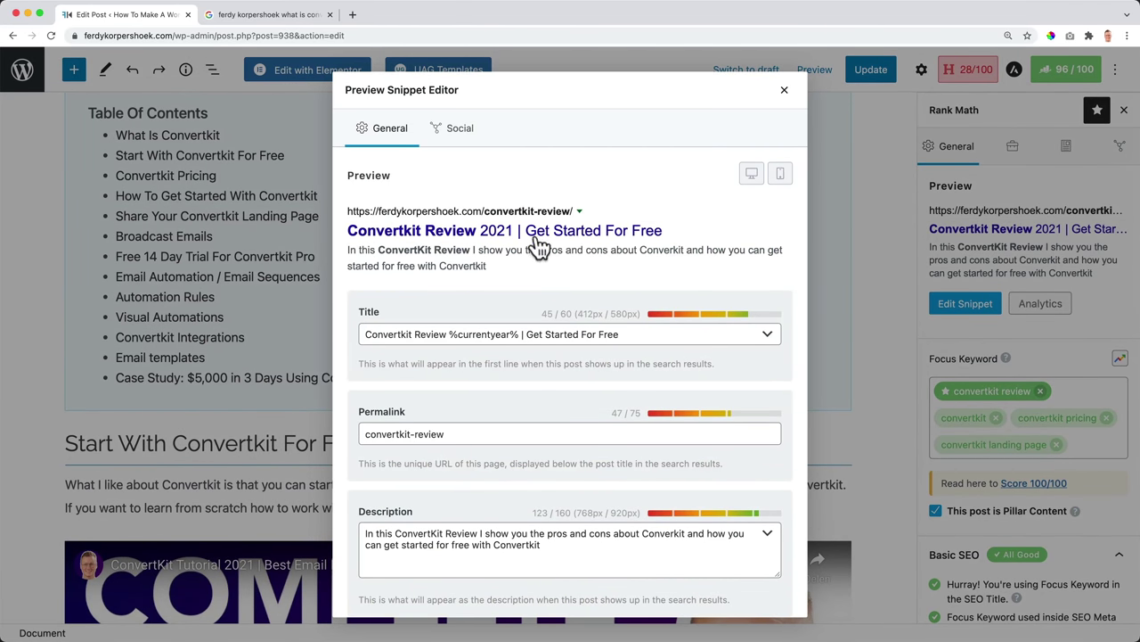
{"action": "left_click", "coordinate": [250, 15]}
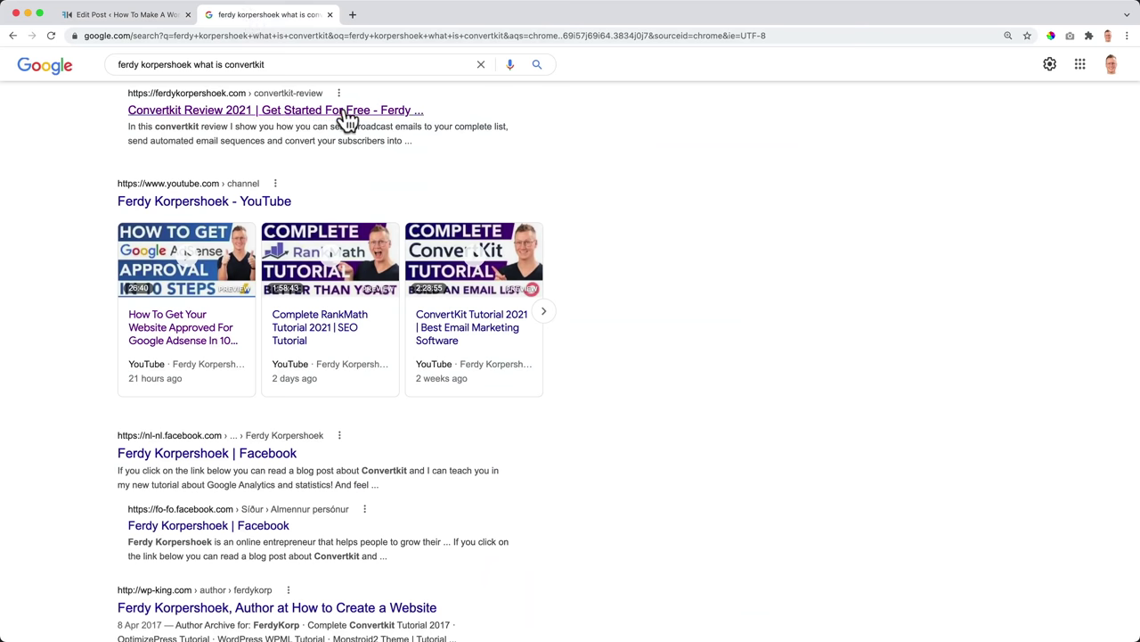
{"action": "left_click", "coordinate": [150, 15]}
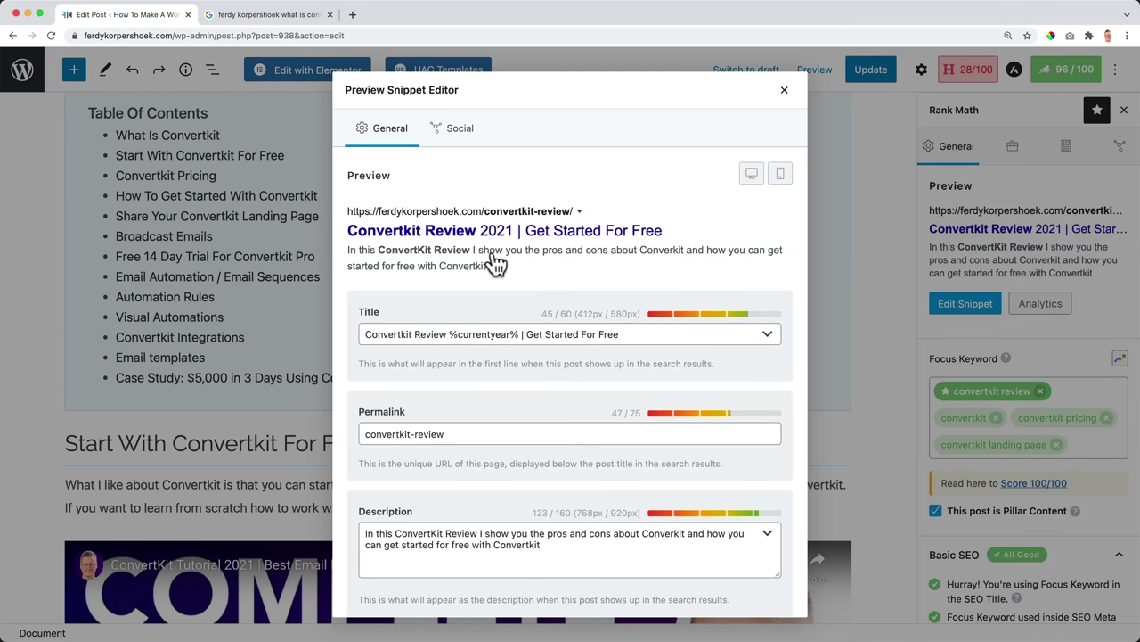
Type test text '. sdfgsdfgsdg' after 'Free' in the SEO title, then delete it
{"action": "left_click", "coordinate": [550, 555]}
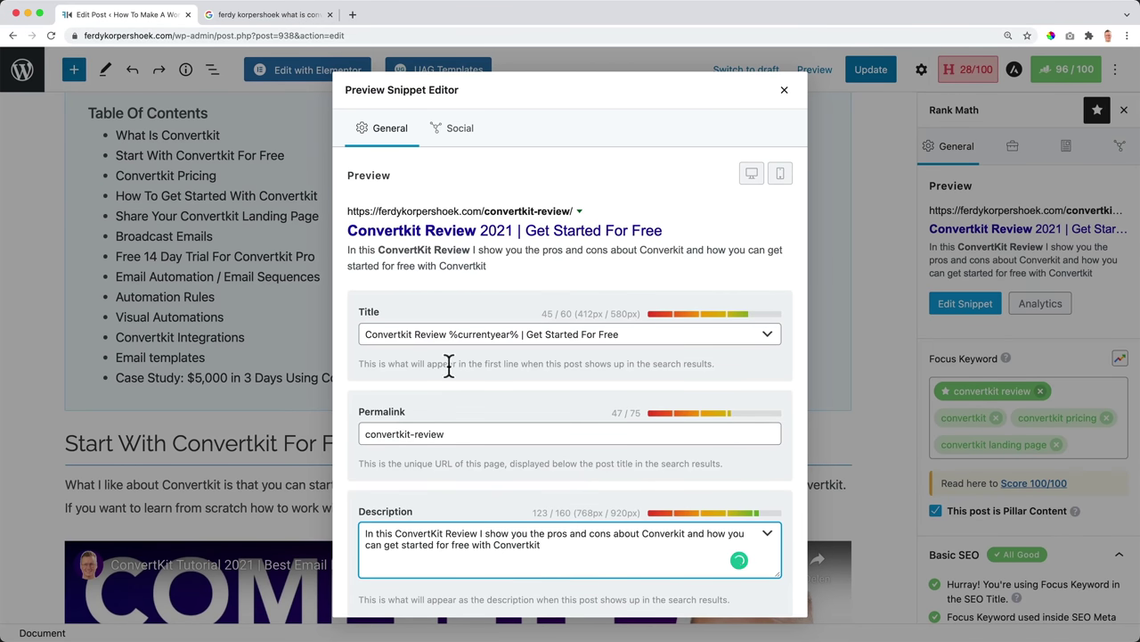
{"action": "mouse_move", "coordinate": [616, 538]}
{"action": "left_click", "coordinate": [541, 334]}
{"action": "left_click", "coordinate": [623, 334]}
{"action": "type", "text": ". sdfgsdfgsdg"}
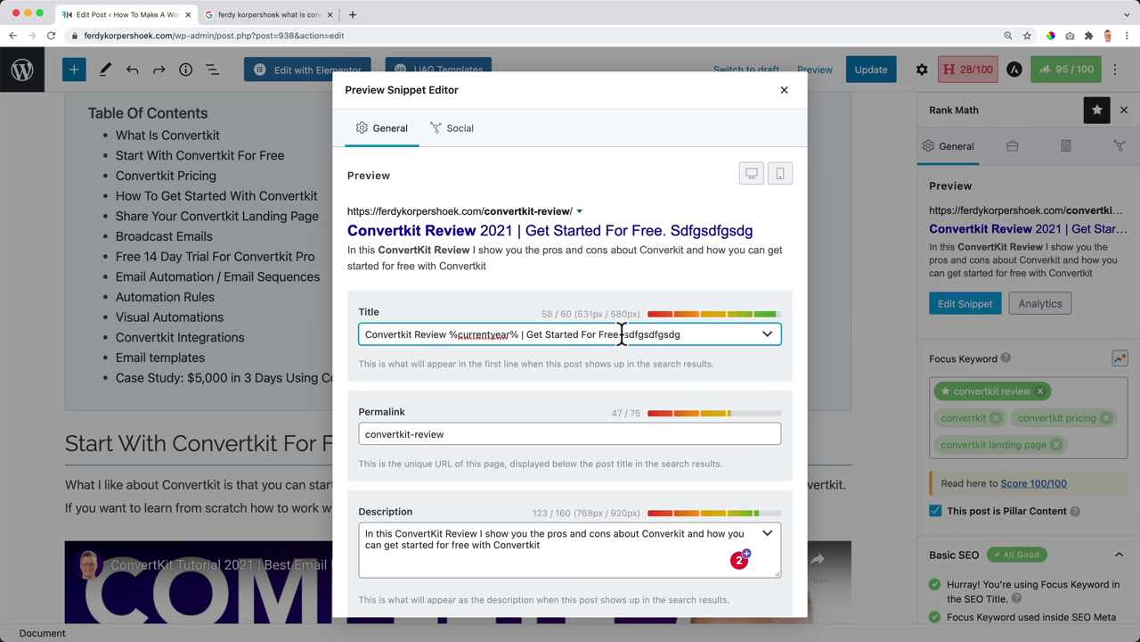
{"action": "left_click_drag", "start_coordinate": [622, 336], "coordinate": [703, 334]}
{"action": "key", "text": "BackSpace"}
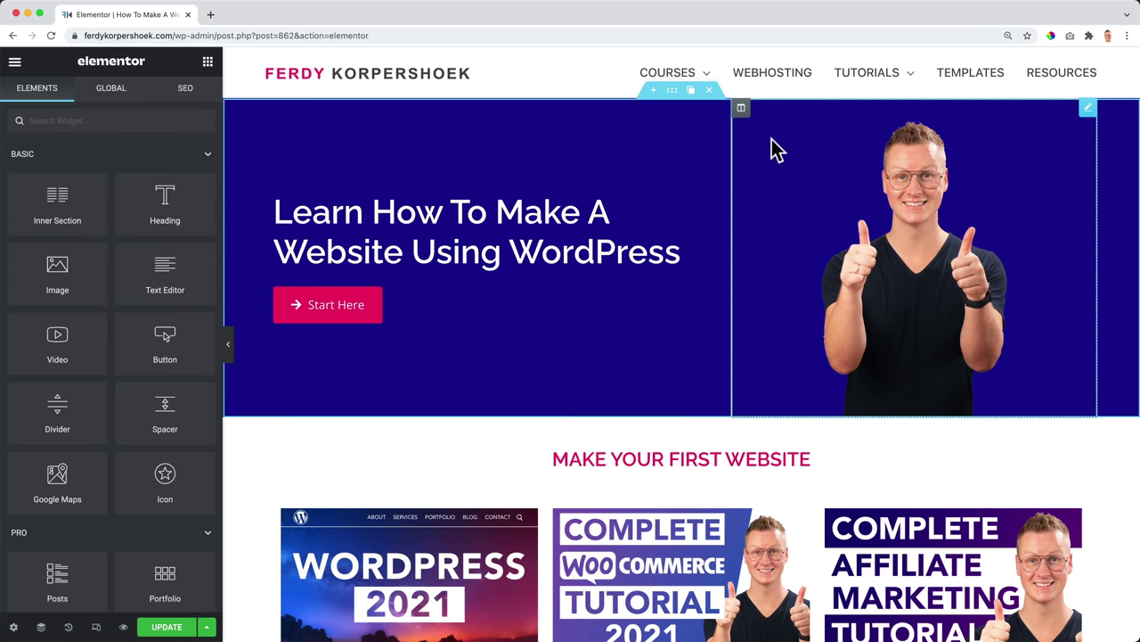
Inspect the settings of the hero image, main heading and Start Here button
{"action": "left_click", "coordinate": [838, 170]}
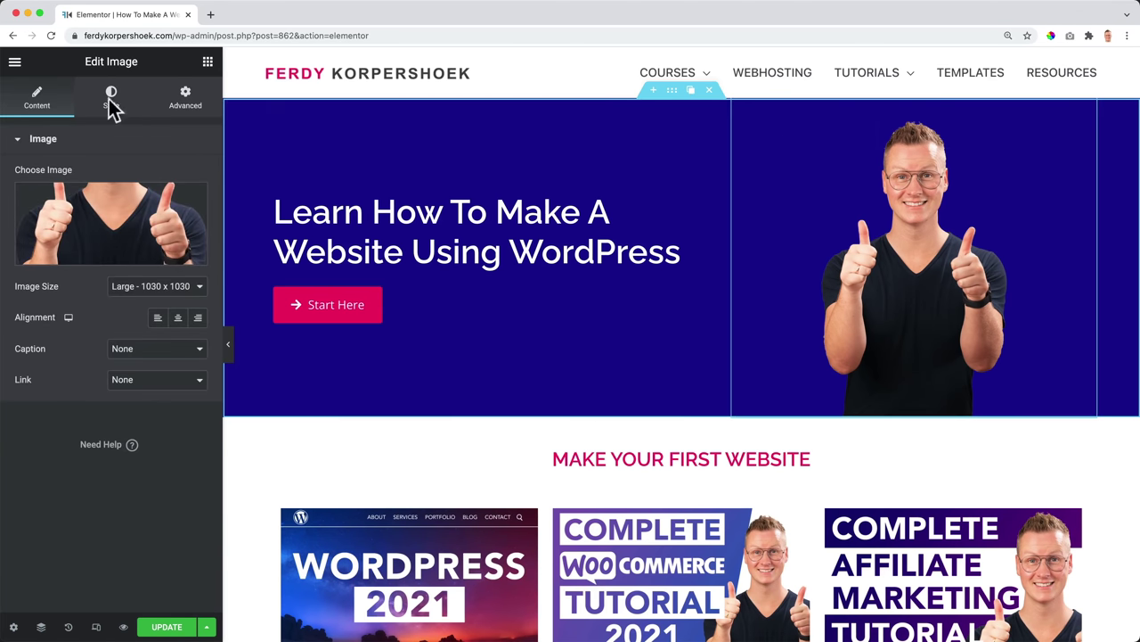
{"action": "left_click", "coordinate": [459, 225]}
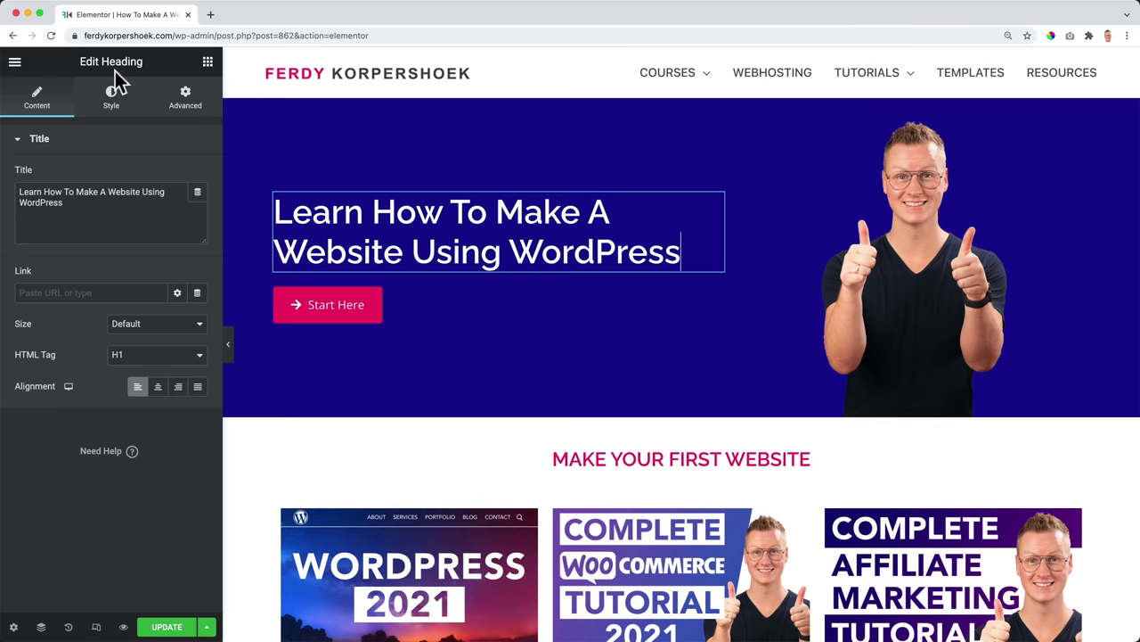
{"action": "left_click", "coordinate": [394, 307]}
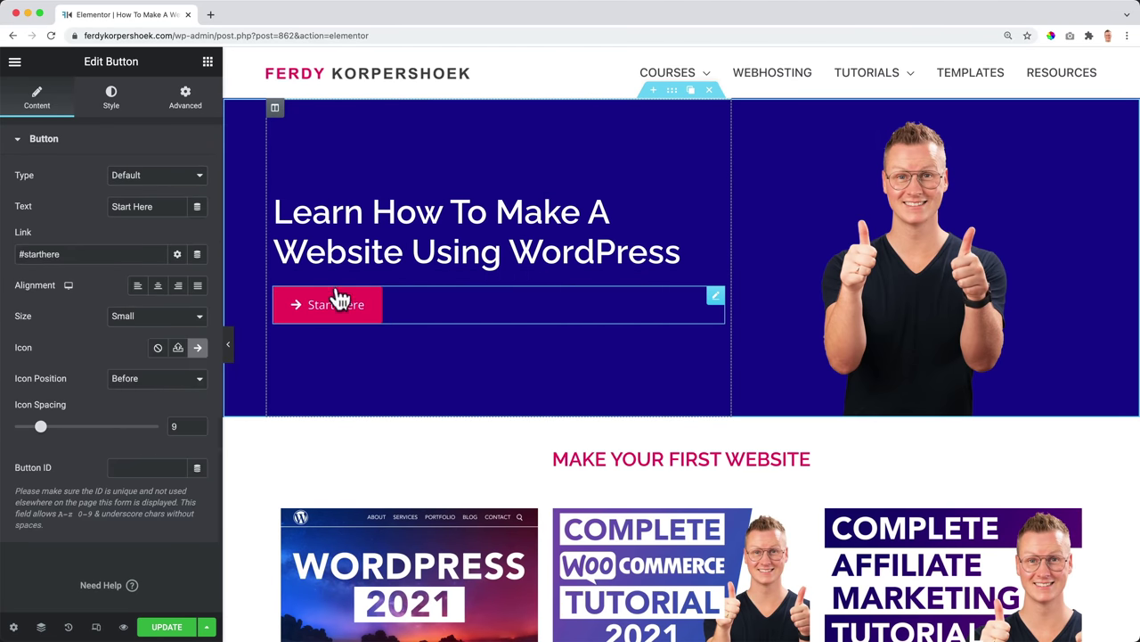
{"action": "left_click", "coordinate": [208, 61]}
Add a Price Table widget under the heading, duplicate it, and delete the copy
{"action": "scroll", "coordinate": [109, 191], "scroll_direction": "down", "scroll_amount": 10}
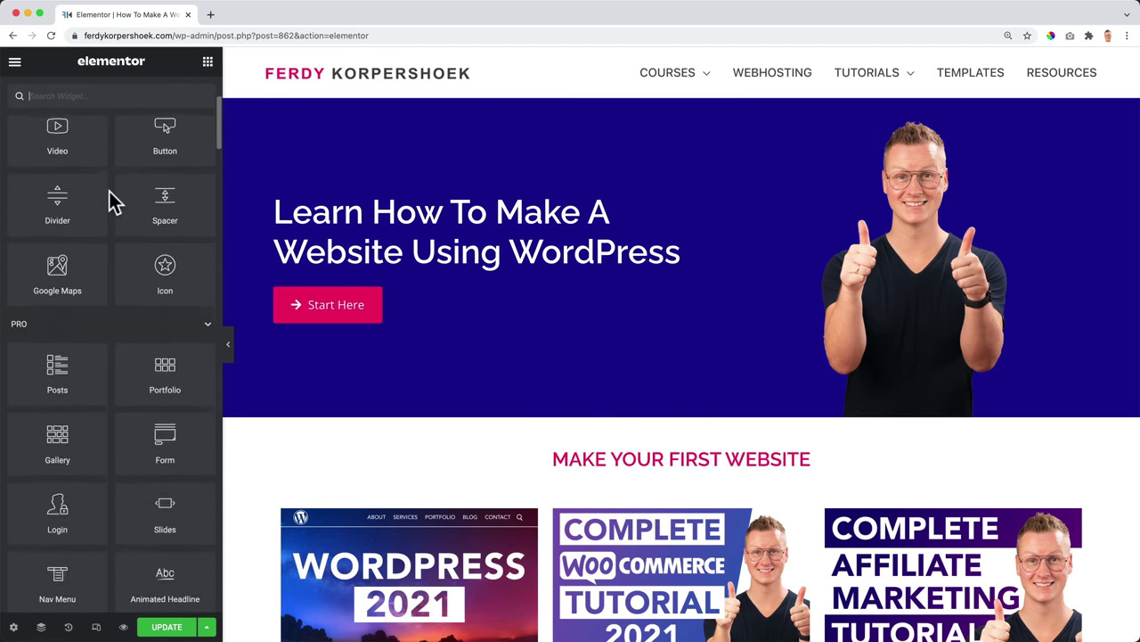
{"action": "scroll", "coordinate": [109, 190], "scroll_direction": "down", "scroll_amount": 4}
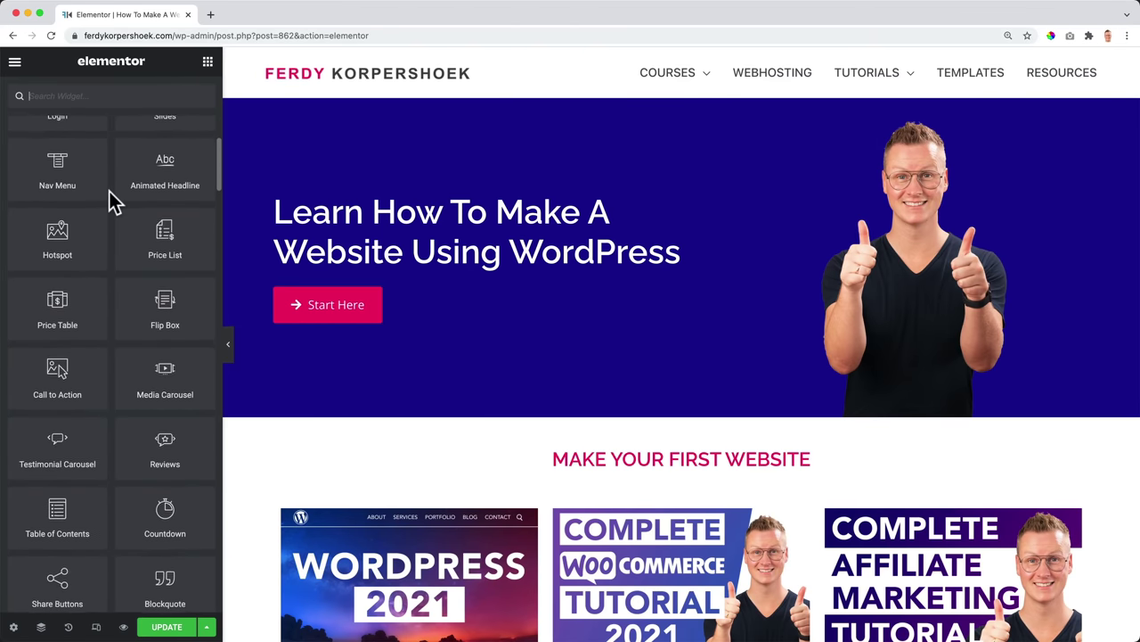
{"action": "left_click_drag", "start_coordinate": [53, 190], "coordinate": [328, 266]}
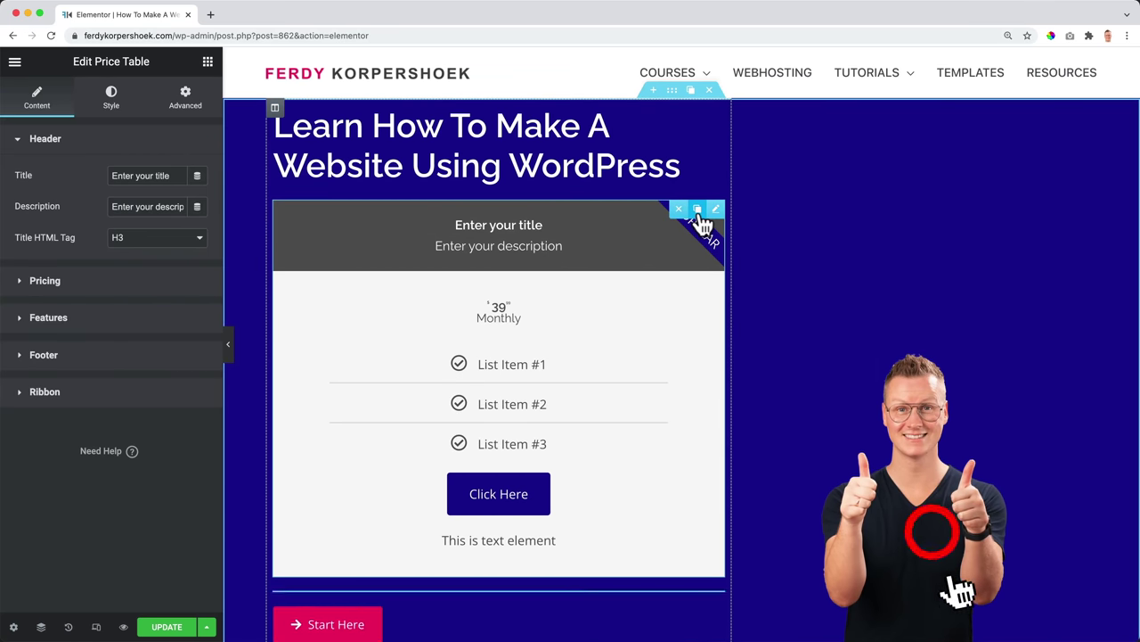
{"action": "left_click", "coordinate": [698, 211]}
{"action": "left_click", "coordinate": [679, 211]}
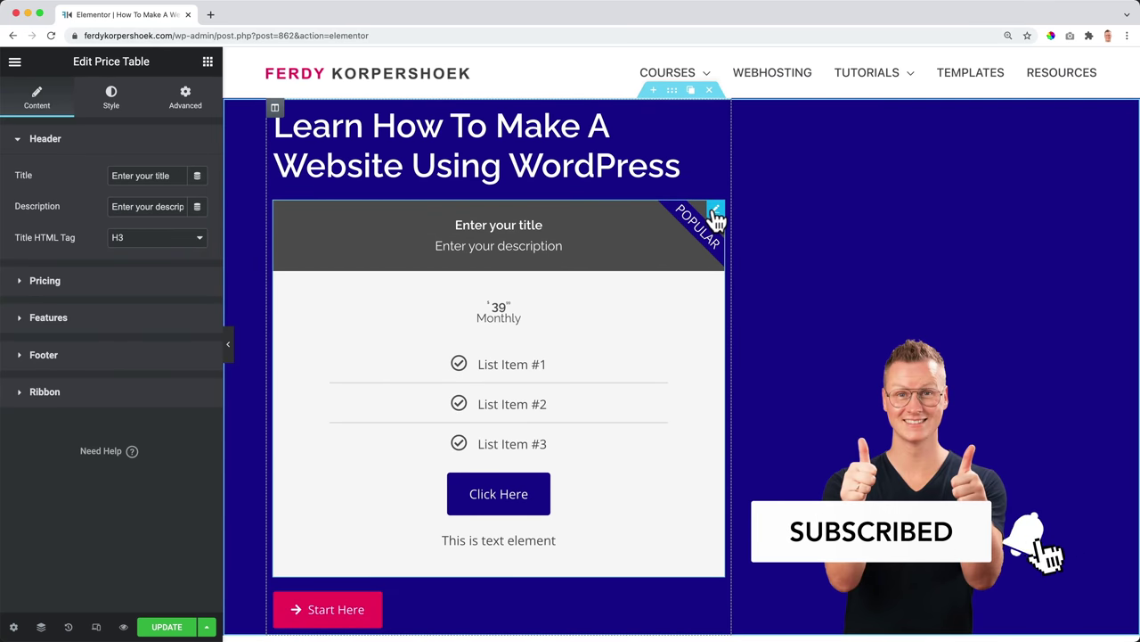
Give the price table an Accent-colour header background and a size 35 title
{"action": "left_click", "coordinate": [110, 97]}
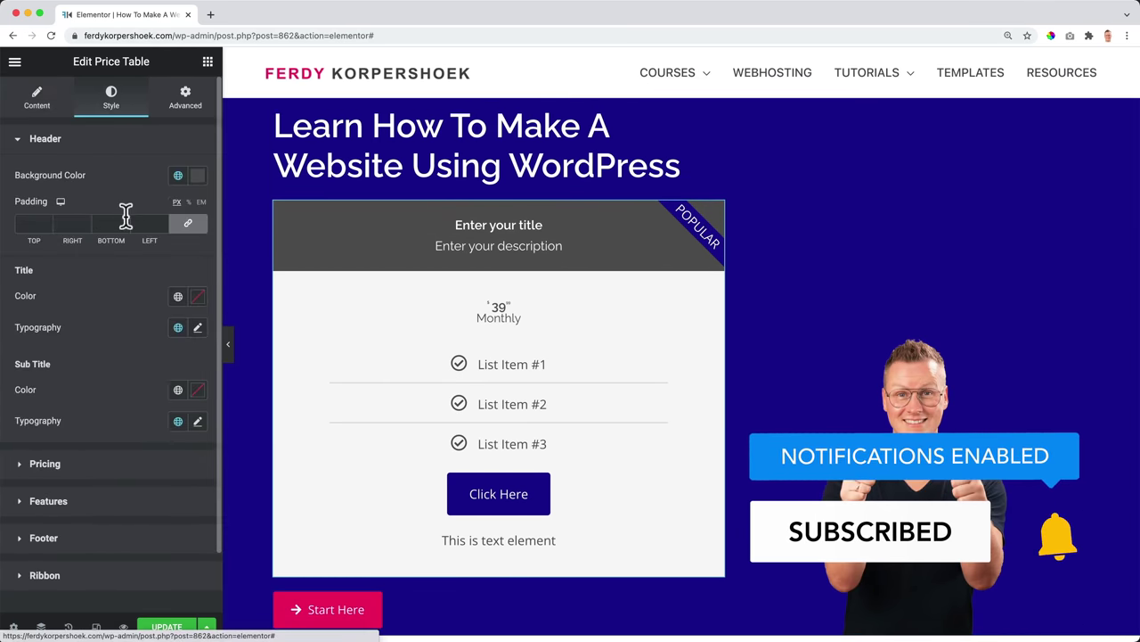
{"action": "left_click", "coordinate": [178, 174]}
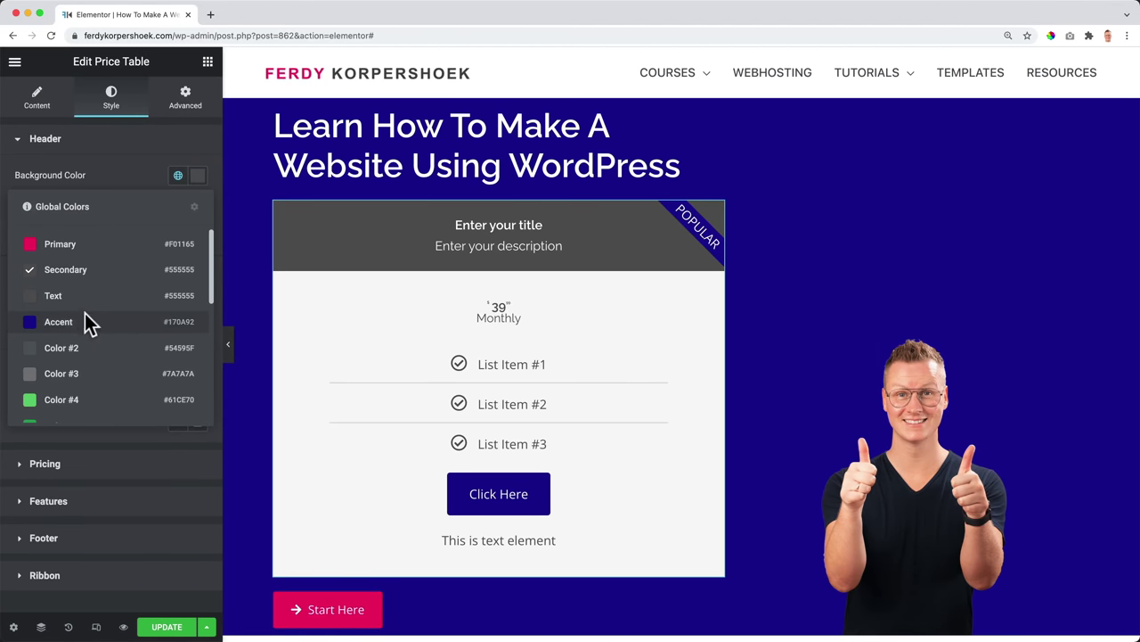
{"action": "left_click", "coordinate": [59, 322]}
{"action": "left_click", "coordinate": [197, 329]}
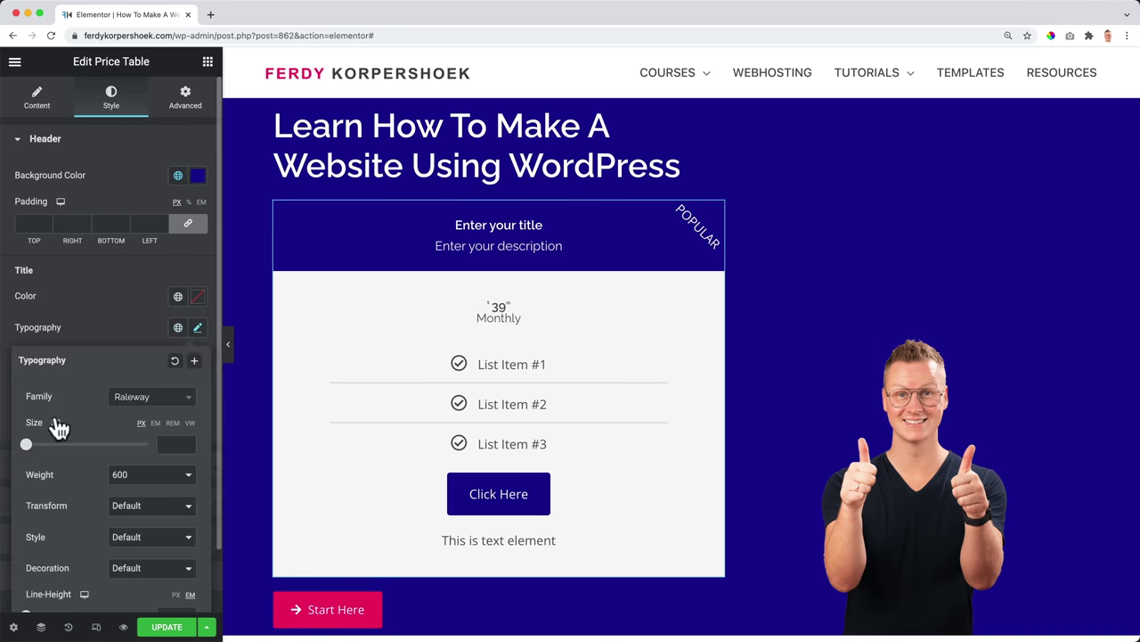
{"action": "mouse_move", "coordinate": [27, 445]}
{"action": "left_mouse_down"}
{"action": "mouse_move", "coordinate": [60, 445]}
{"action": "mouse_move", "coordinate": [46, 444]}
{"action": "left_mouse_up"}
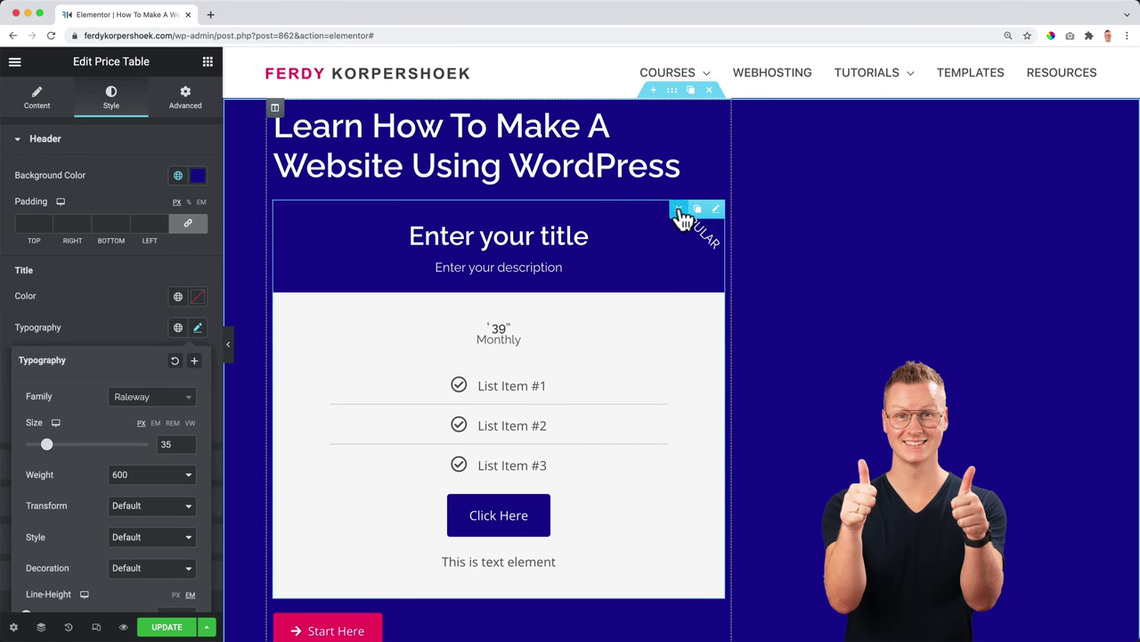
Delete the Price Table widget and scroll down the preview
{"action": "left_click", "coordinate": [679, 210]}
{"action": "scroll", "coordinate": [724, 276], "scroll_direction": "down", "scroll_amount": 10}
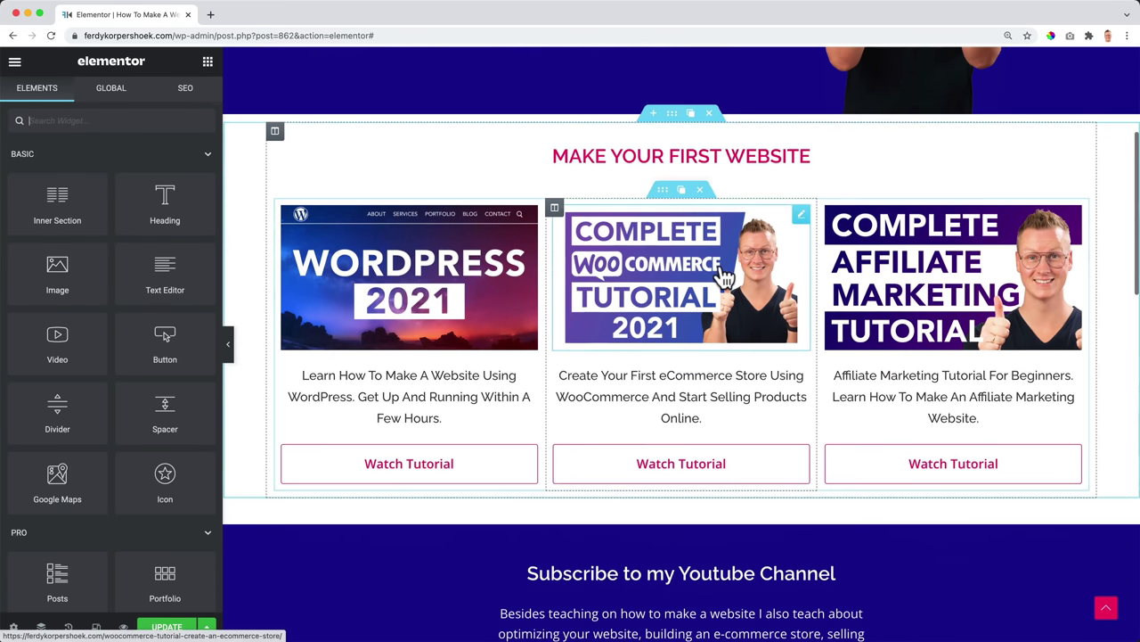
{"action": "scroll", "coordinate": [723, 276], "scroll_direction": "down", "scroll_amount": 6}
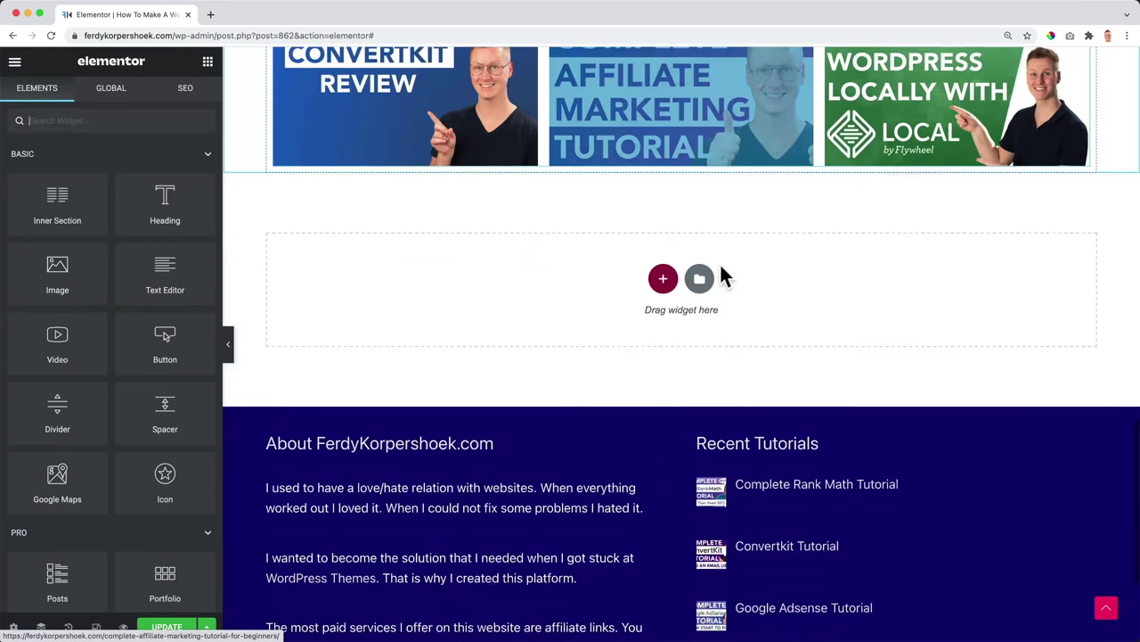
Turn on Responsive Mode, switch to the Mobile device, and scroll the stacked homepage
{"action": "left_click", "coordinate": [98, 624]}
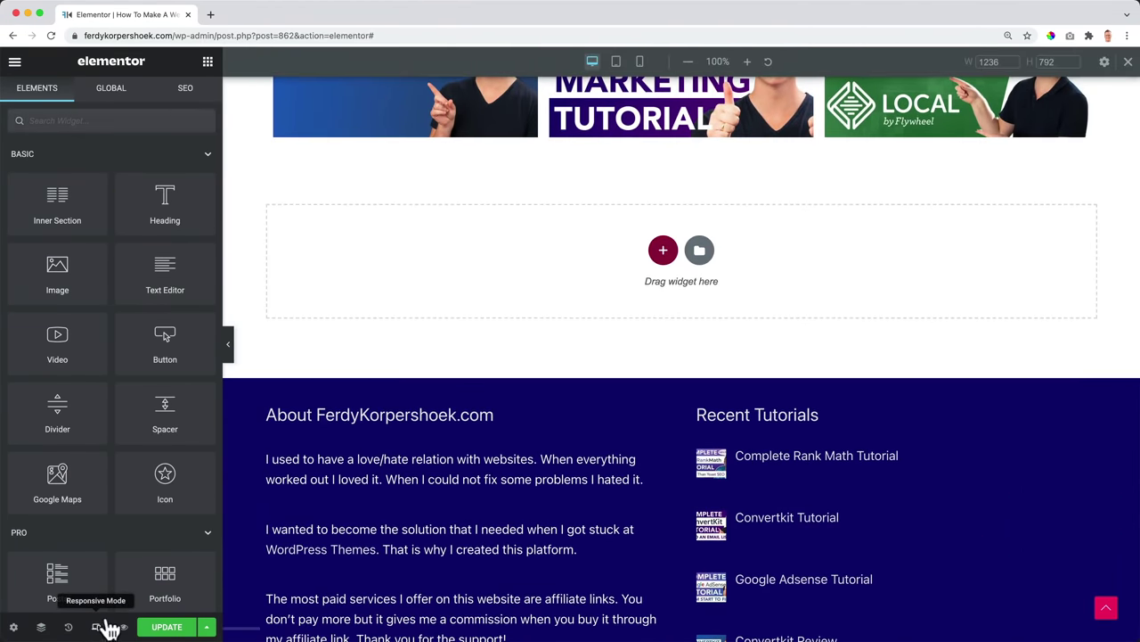
{"action": "scroll", "coordinate": [650, 239], "scroll_direction": "up", "scroll_amount": 12}
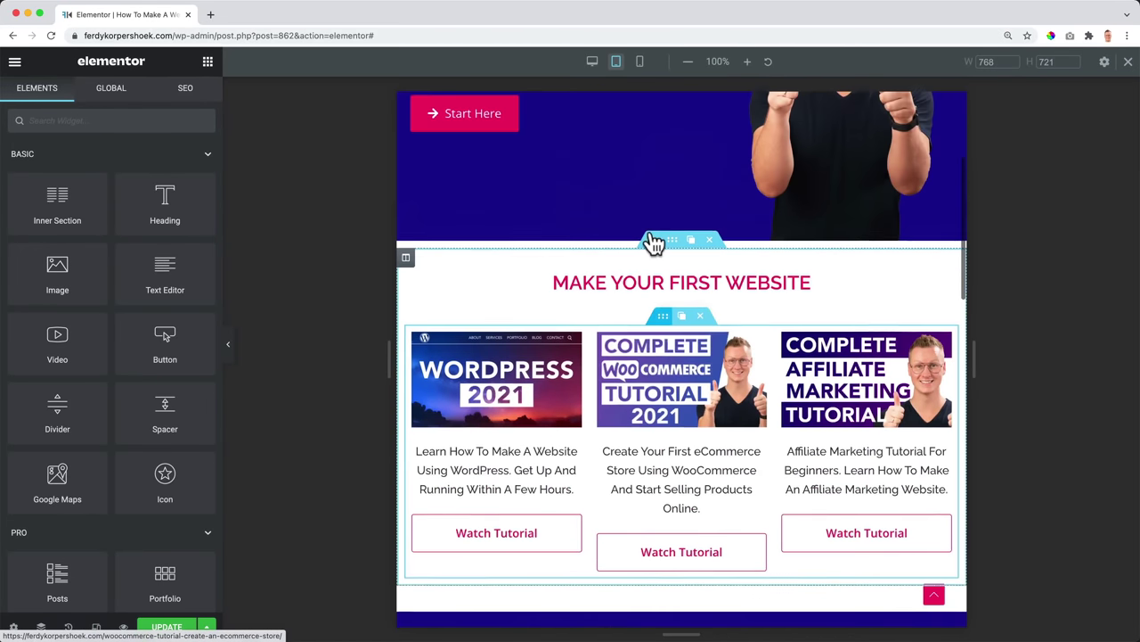
{"action": "left_click", "coordinate": [640, 65]}
{"action": "scroll", "coordinate": [668, 236], "scroll_direction": "down", "scroll_amount": 10}
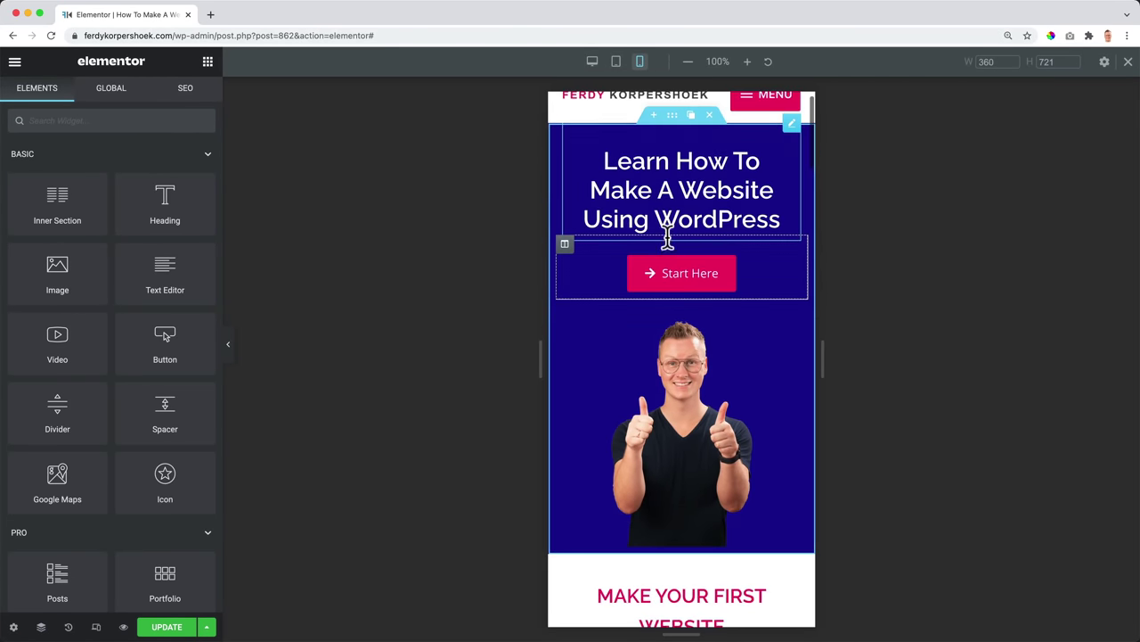
{"action": "scroll", "coordinate": [671, 250], "scroll_direction": "down", "scroll_amount": 15}
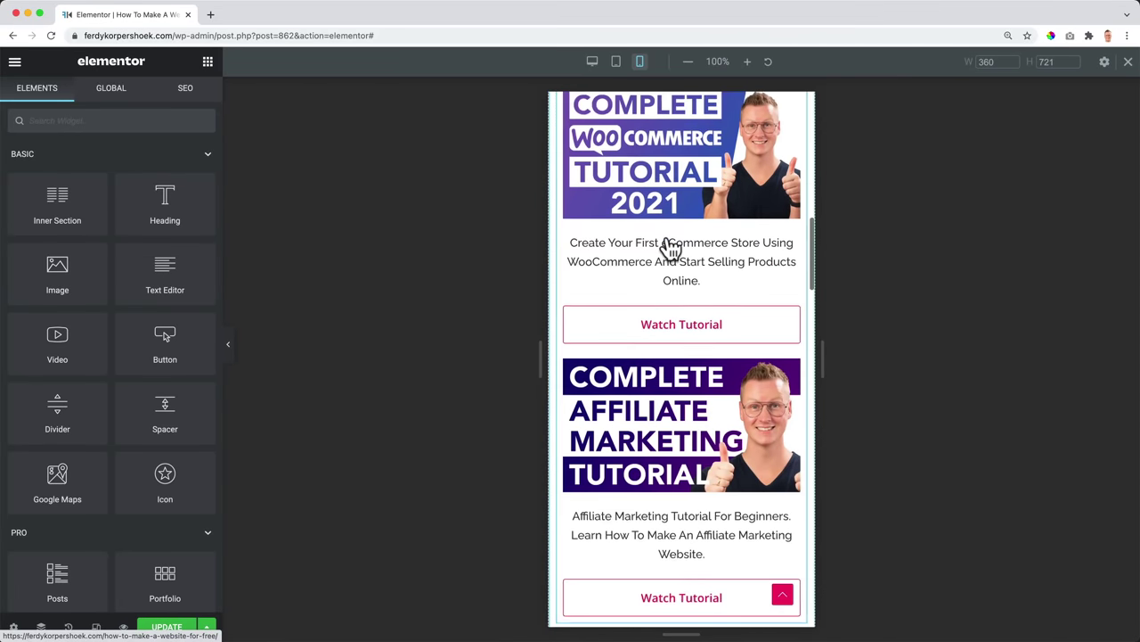
{"action": "scroll", "coordinate": [666, 241], "scroll_direction": "down", "scroll_amount": 5}
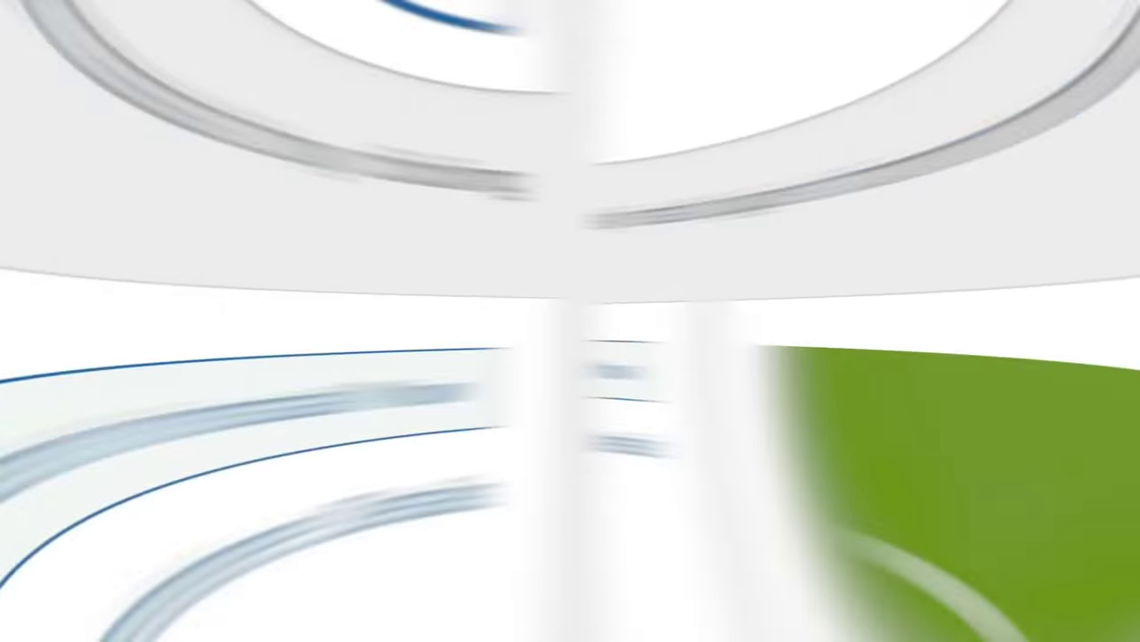
Search the plugin directory for 'all in one wp migration'
{"action": "type", "text": "all in one wp migration"}
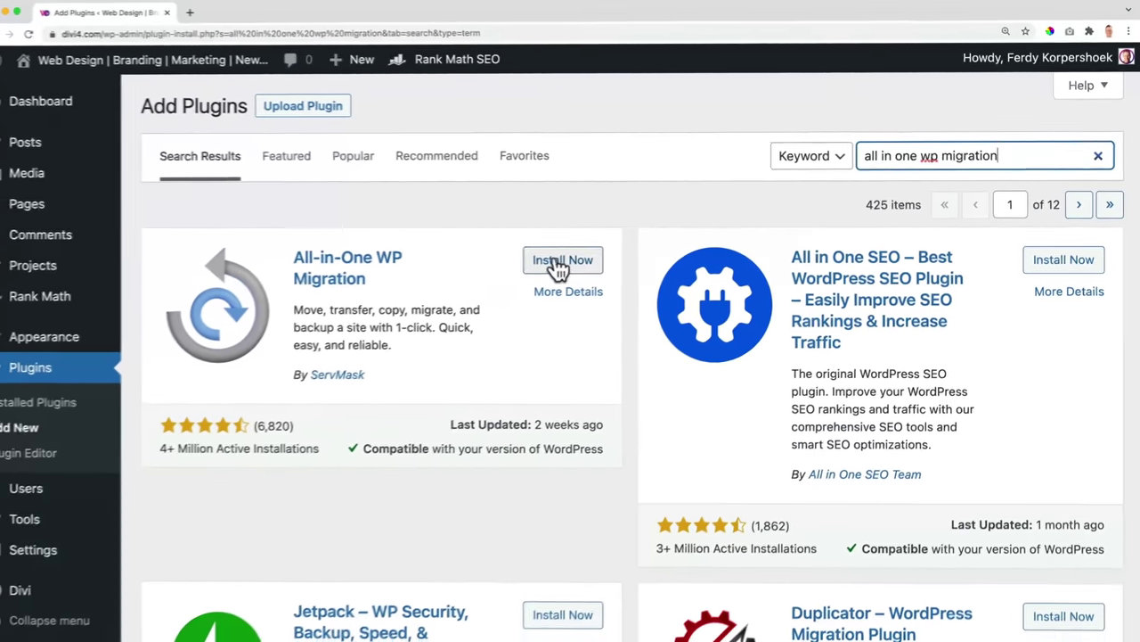
Install and activate All-in-One WP Migration, then export the site to File and download it
{"action": "left_click", "coordinate": [566, 259]}
{"action": "left_click", "coordinate": [584, 265]}
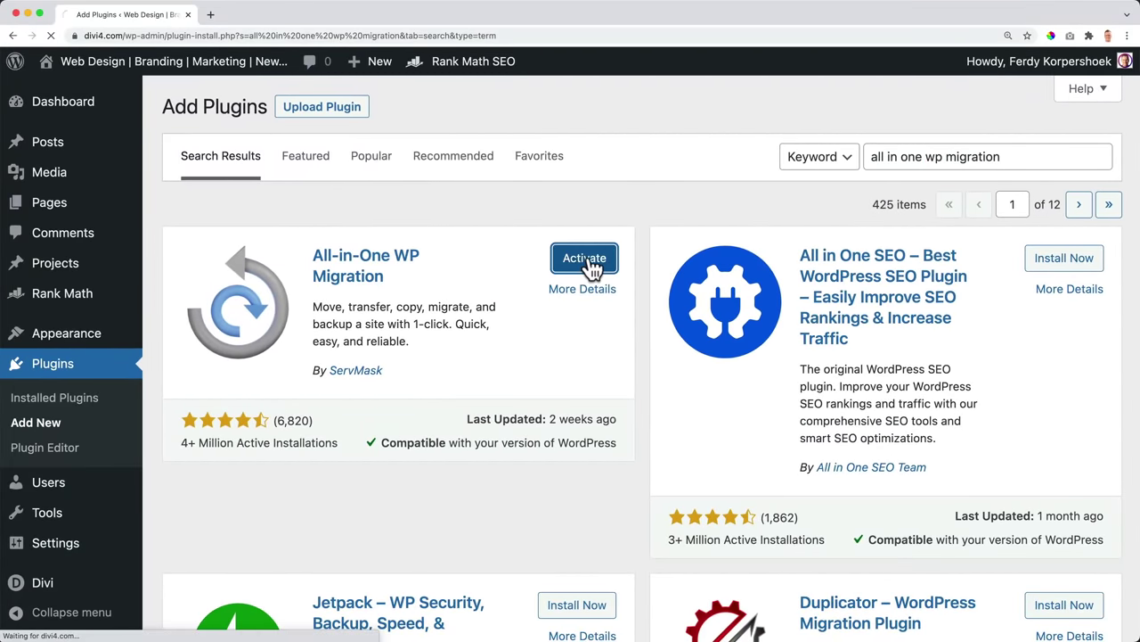
{"action": "mouse_move", "coordinate": [64, 553]}
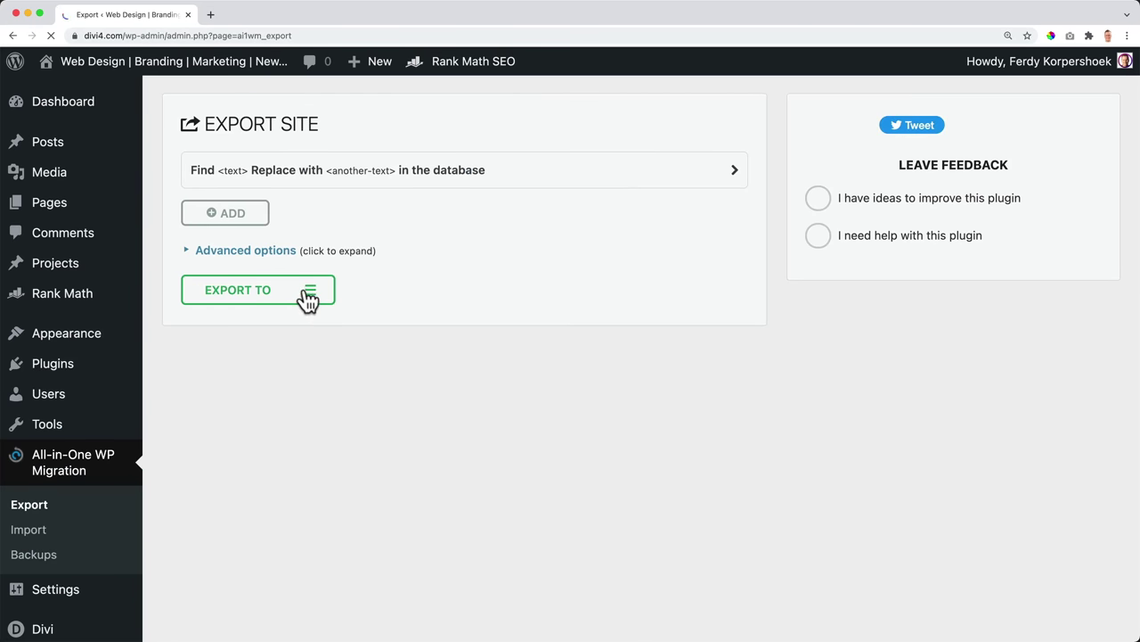
{"action": "left_click", "coordinate": [299, 296]}
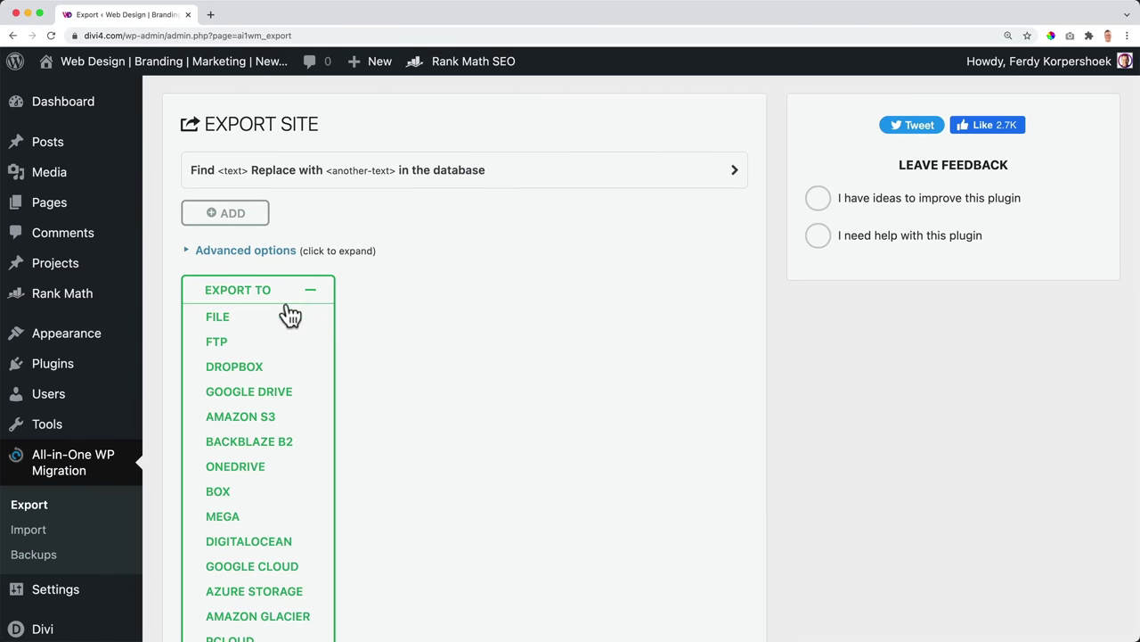
{"action": "left_click", "coordinate": [219, 319]}
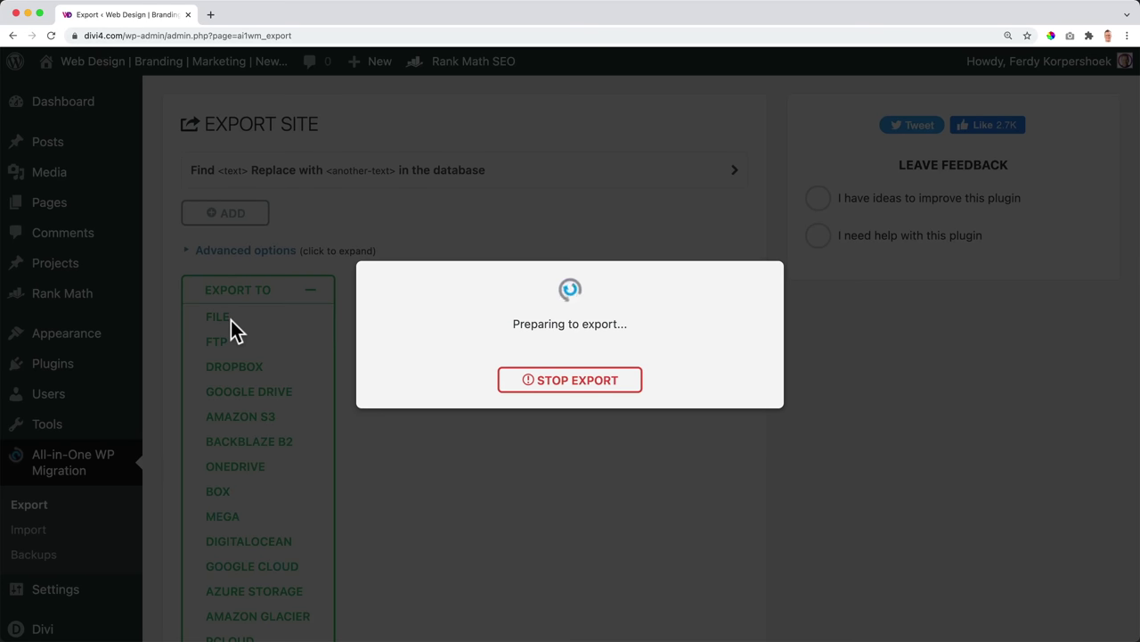
{"action": "left_click", "coordinate": [587, 319]}
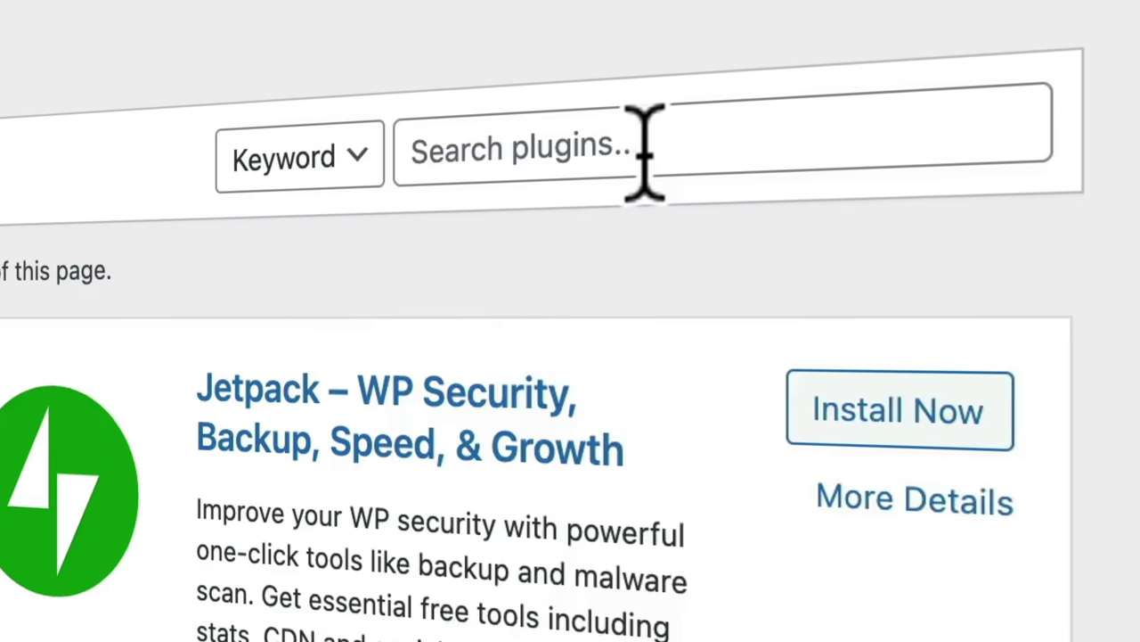
Search for 'all in one' and install All-in-One WP Migration on the new site
{"action": "left_click", "coordinate": [645, 152]}
{"action": "type", "text": "all in"}
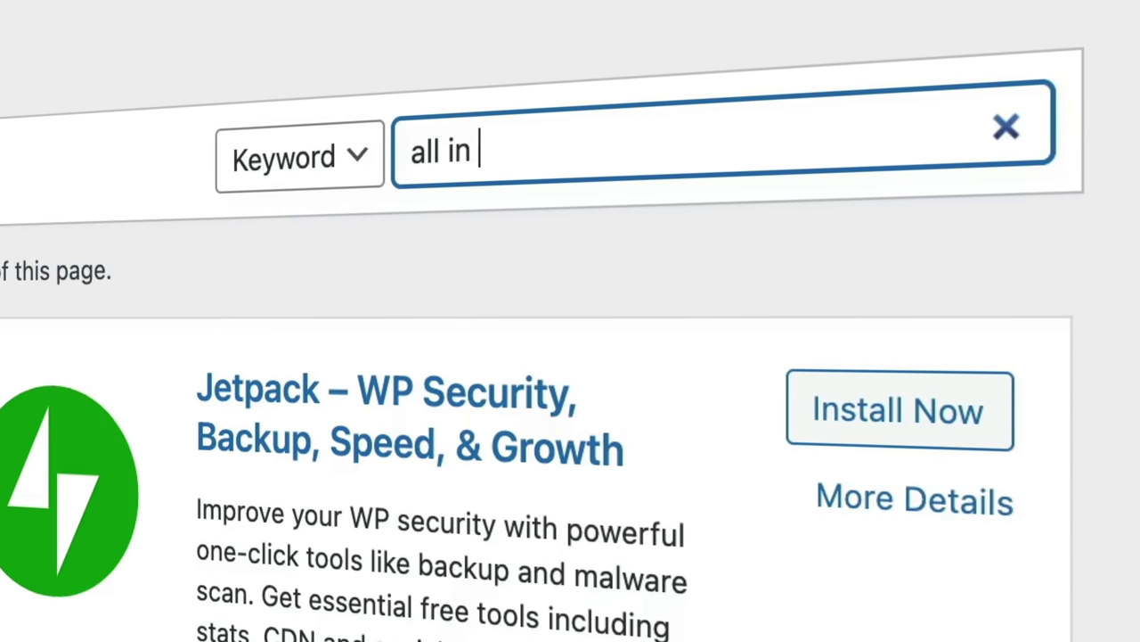
{"action": "type", "text": " one"}
{"action": "left_click", "coordinate": [399, 188]}
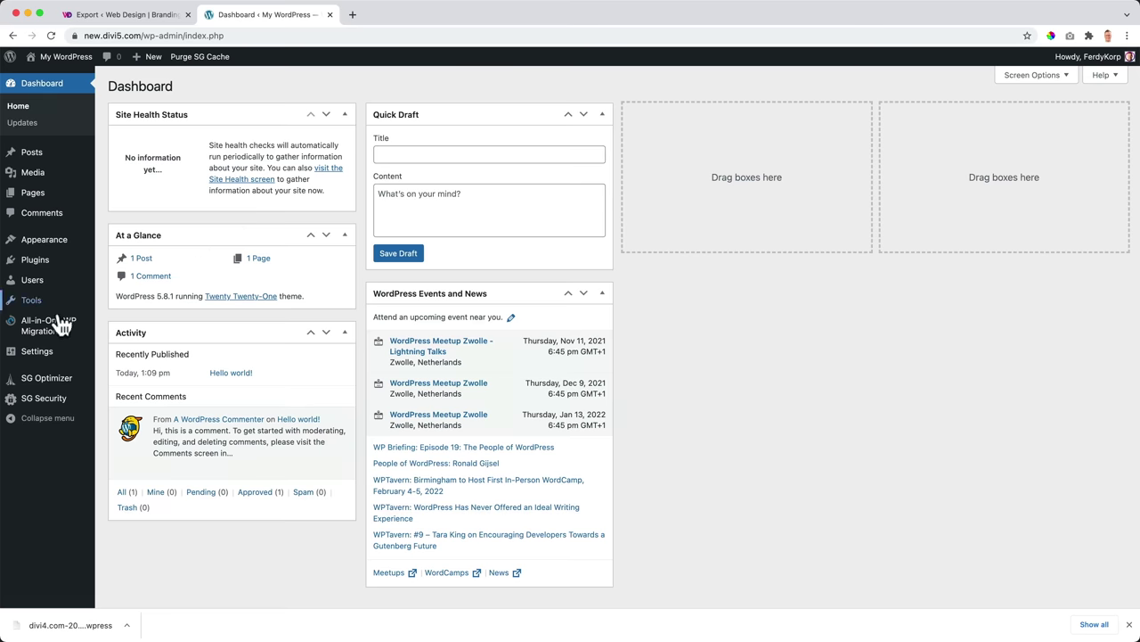
Import the downloaded .wpress backup through the plugin's Import page
{"action": "mouse_move", "coordinate": [60, 325]}
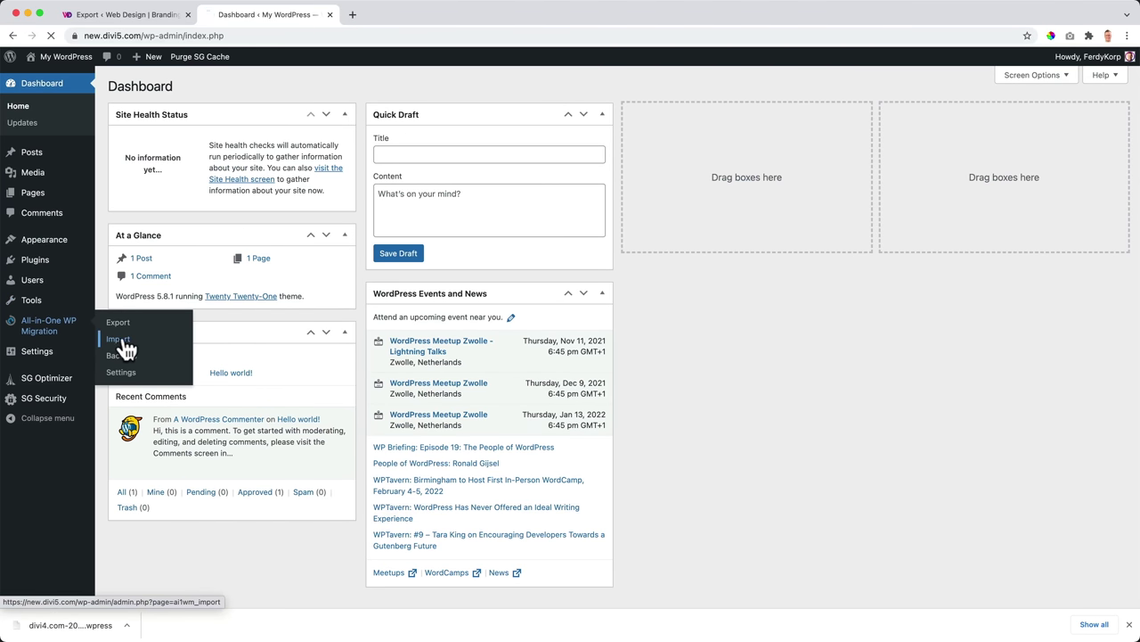
{"action": "left_click", "coordinate": [120, 339]}
{"action": "left_click_drag", "start_coordinate": [80, 623], "coordinate": [390, 192]}
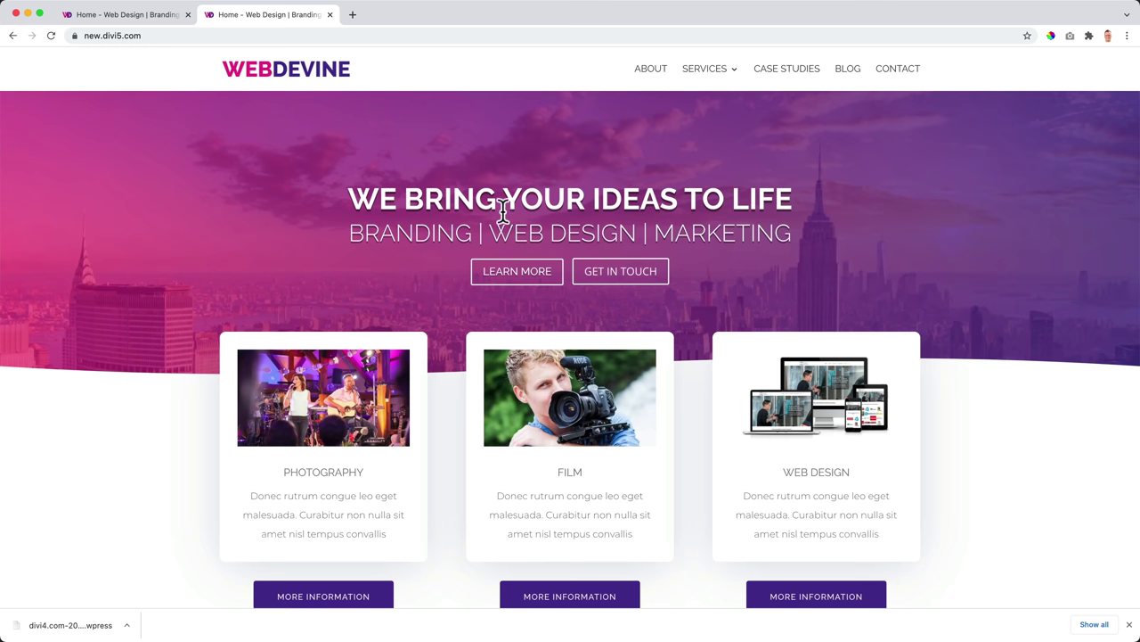
{"action": "scroll", "coordinate": [495, 214], "scroll_direction": "down", "scroll_amount": 5}
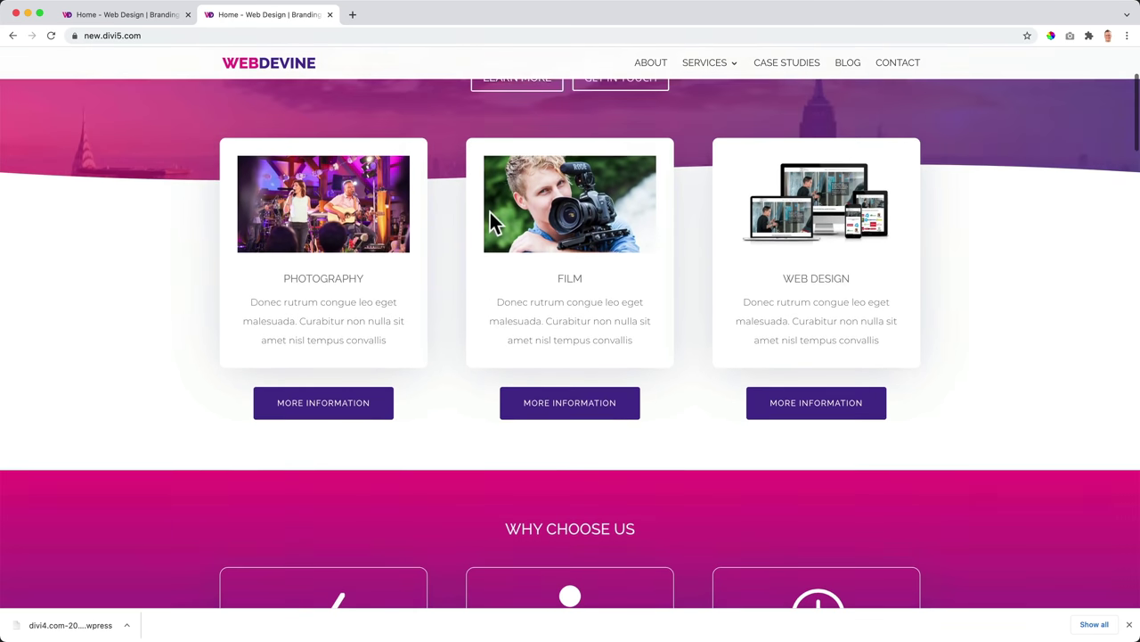
Switch to the original divi4.com site tab and scroll its WebDevine homepage to compare
{"action": "scroll", "coordinate": [490, 212], "scroll_direction": "up", "scroll_amount": 5}
{"action": "left_click", "coordinate": [135, 16]}
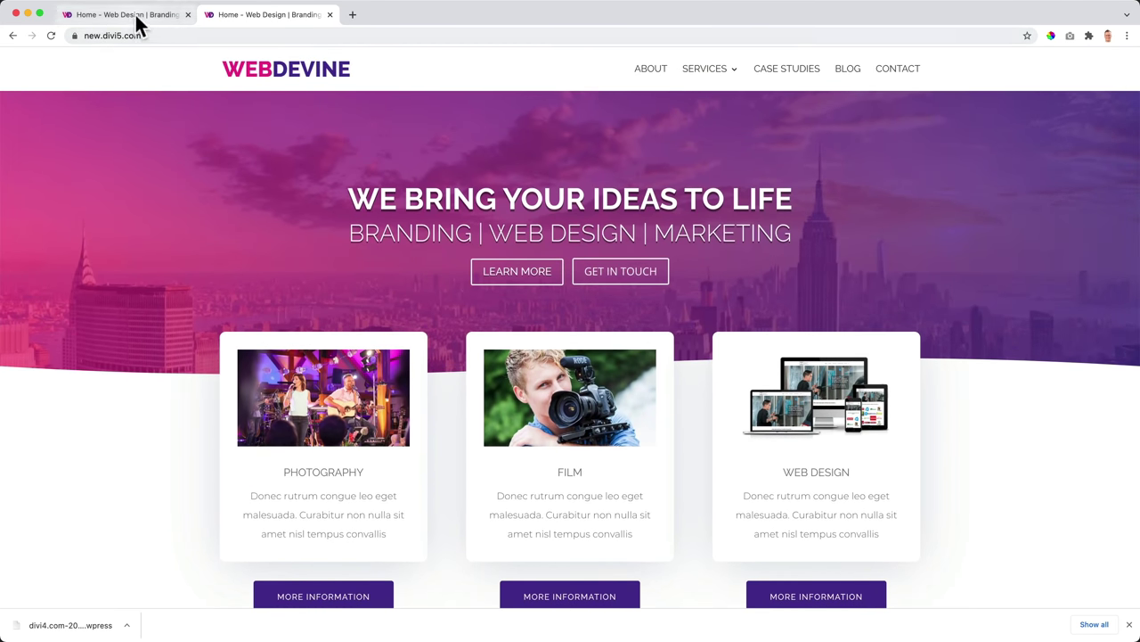
{"action": "scroll", "coordinate": [478, 191], "scroll_direction": "down", "scroll_amount": 3}
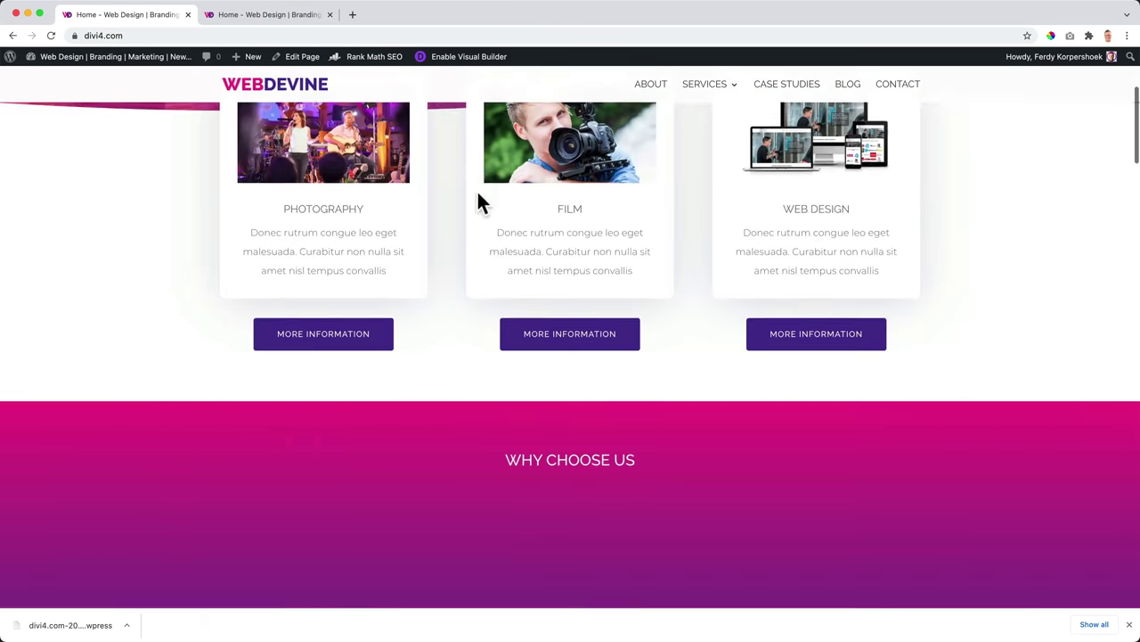
{"action": "scroll", "coordinate": [477, 196], "scroll_direction": "up", "scroll_amount": 3}
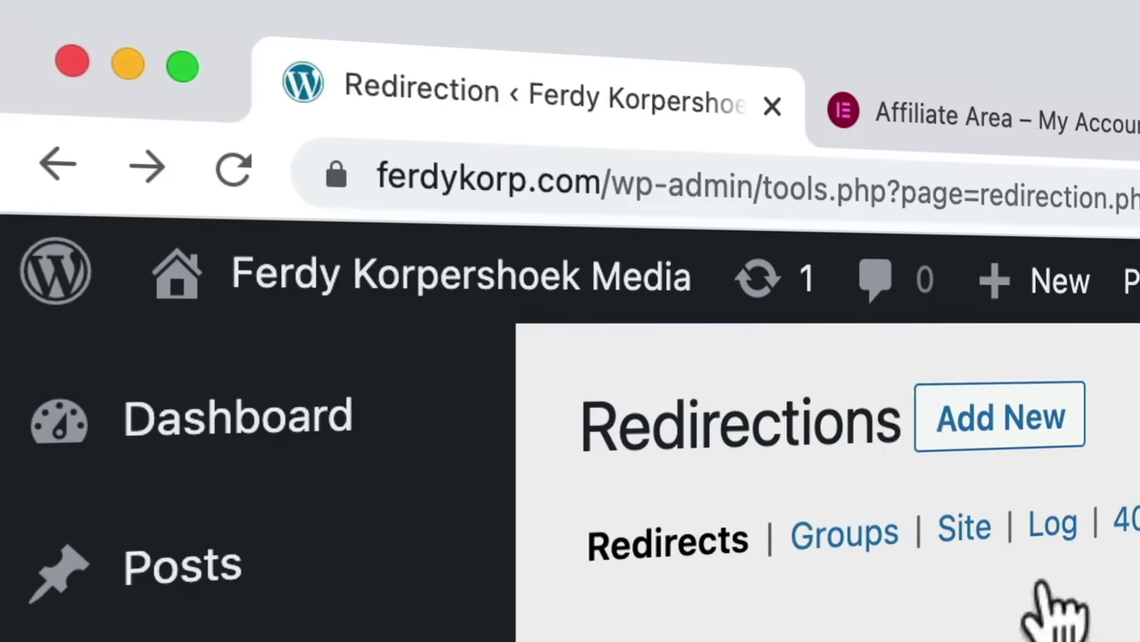
Load the site's old how-to-make-a-website-2020 address in the other tab, getting a 404
{"action": "left_click", "coordinate": [745, 179]}
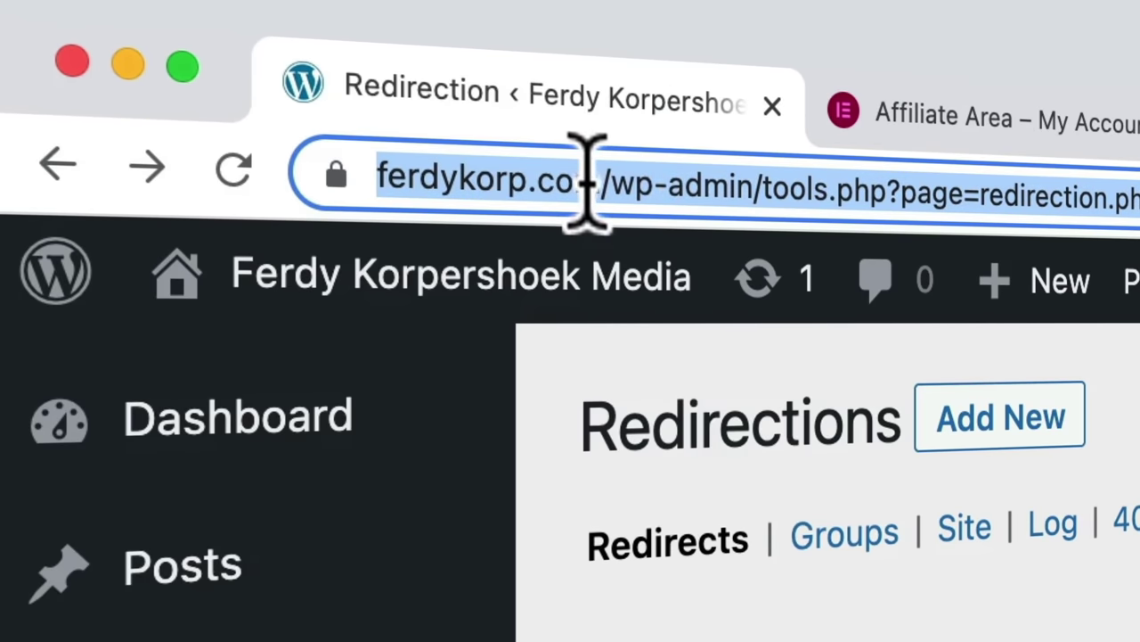
{"action": "left_click_drag", "start_coordinate": [606, 183], "coordinate": [378, 178]}
{"action": "key", "text": "super+c"}
{"action": "left_click", "coordinate": [980, 116]}
{"action": "key", "text": "super+l"}
{"action": "key", "text": "super+v"}
{"action": "type", "text": "how-t"}
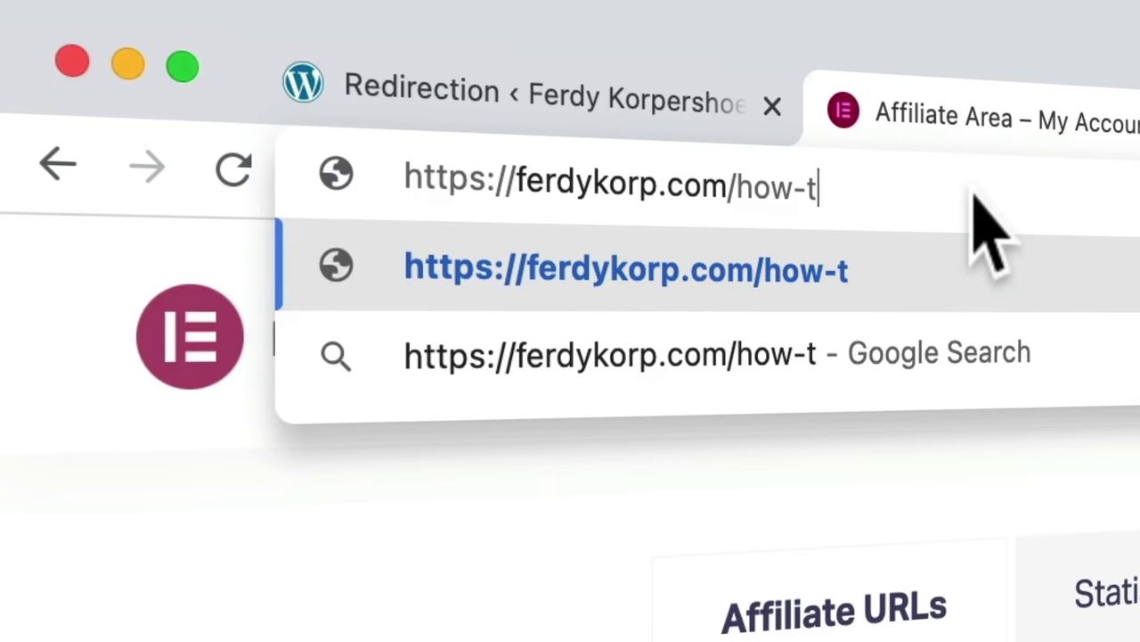
{"action": "type", "text": "o-make-a-website-20"}
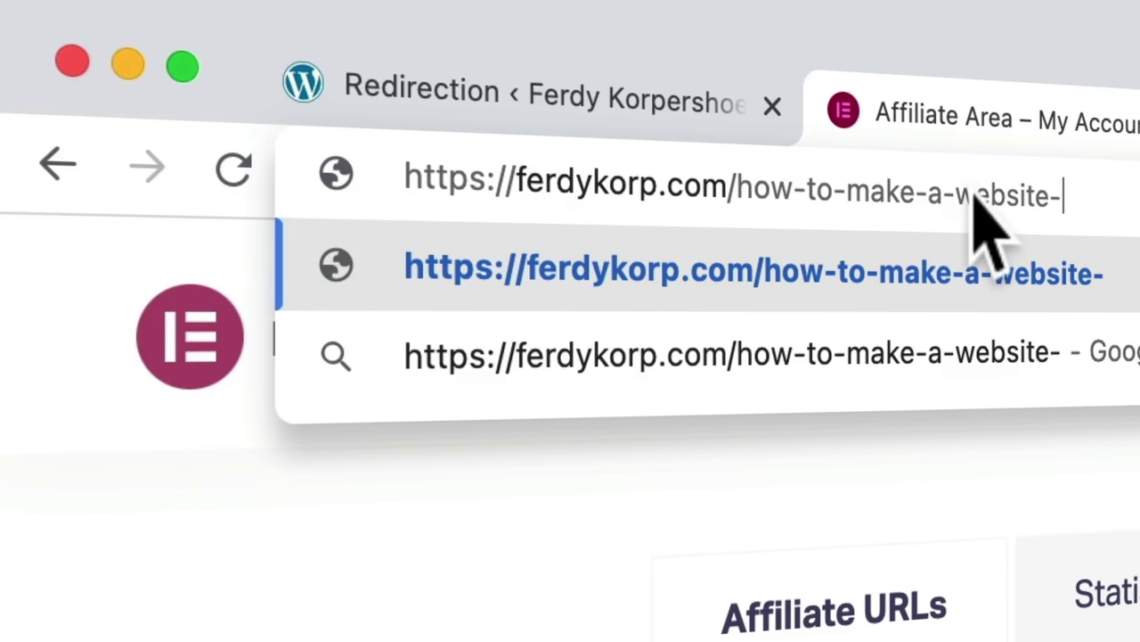
{"action": "type", "text": "20"}
{"action": "key", "text": "Return"}
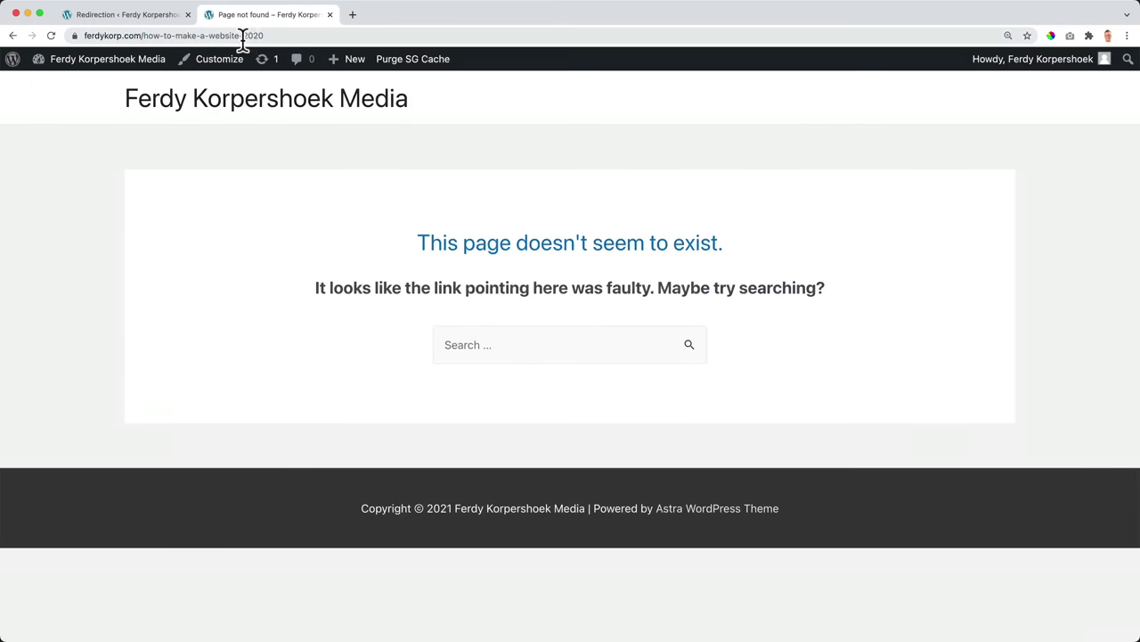
Select the how-to-make-a-website-2020 path from the address bar and return to the Redirection tab
{"action": "left_click", "coordinate": [179, 34]}
{"action": "left_click", "coordinate": [181, 34]}
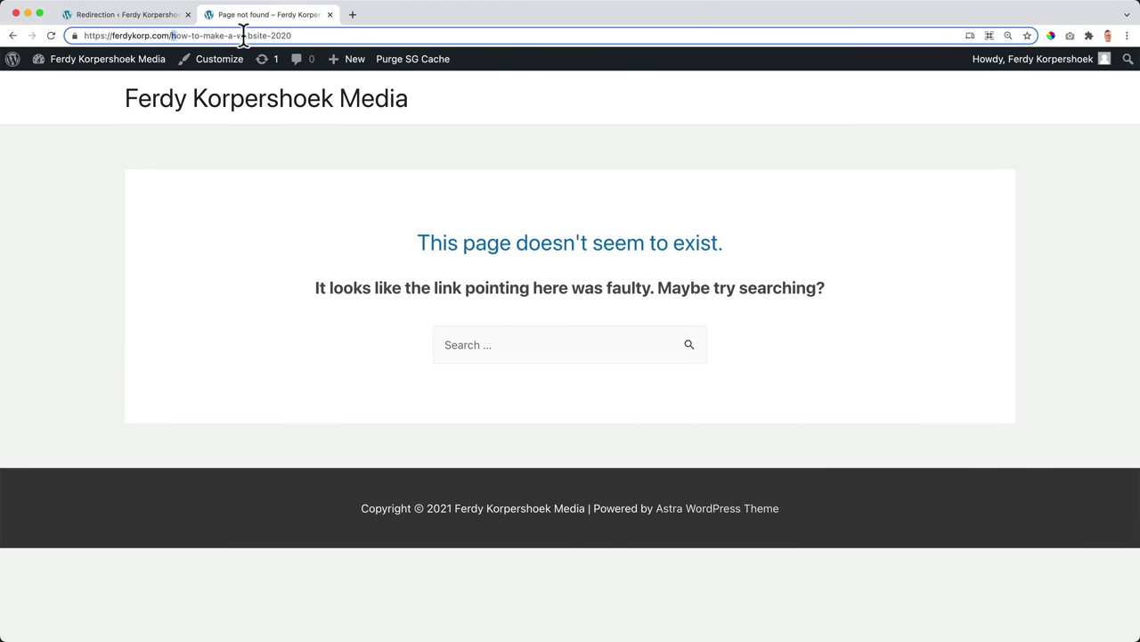
{"action": "left_click_drag", "start_coordinate": [244, 34], "coordinate": [296, 33]}
{"action": "left_click", "coordinate": [138, 15]}
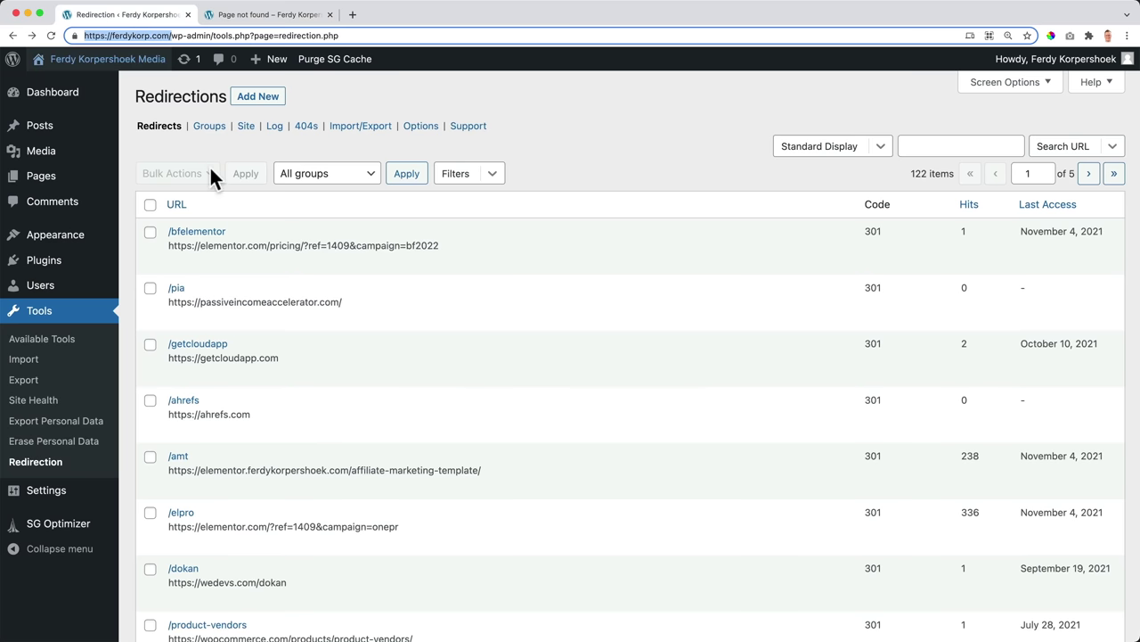
Fill a new redirect with source /how-to-make-a-website-2020 and target /how-to-make-a-website-2021
{"action": "left_click", "coordinate": [261, 95]}
{"action": "key", "text": "super+v"}
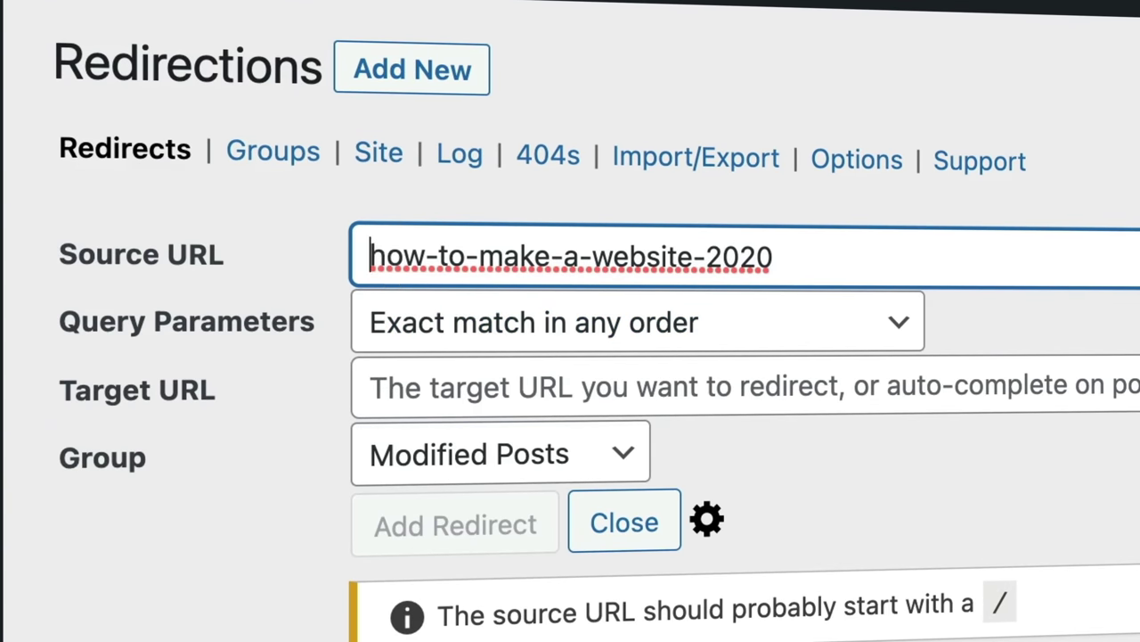
{"action": "type", "text": "/"}
{"action": "left_click", "coordinate": [430, 387]}
{"action": "key", "text": "super+v"}
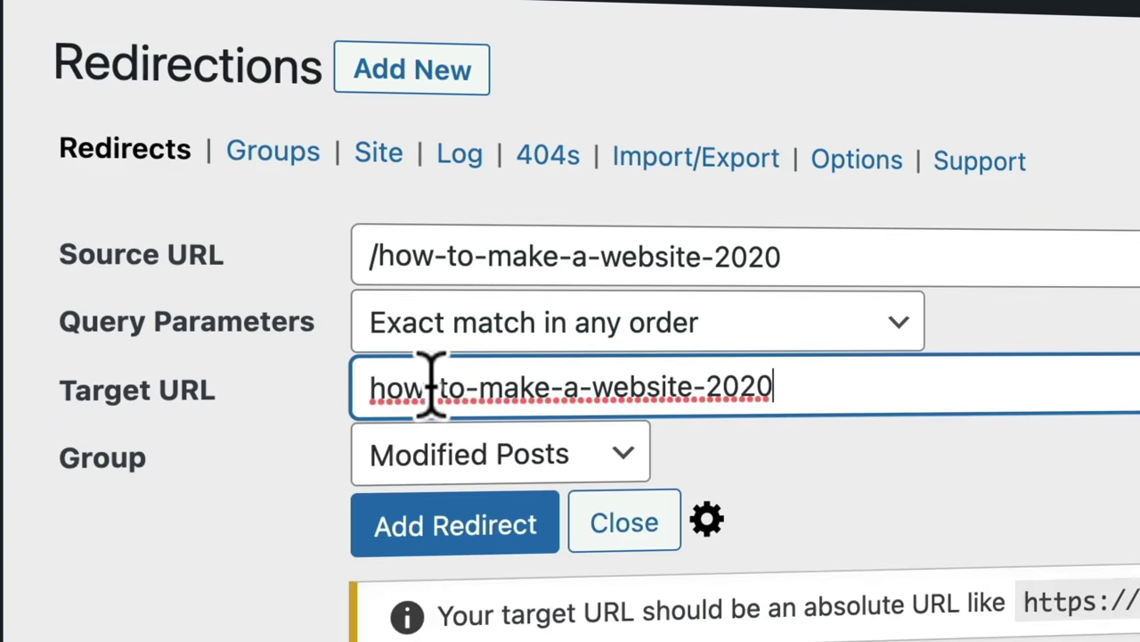
{"action": "type", "text": "/"}
{"action": "key", "text": "End"}
{"action": "key", "text": "BackSpace"}
{"action": "type", "text": "1"}
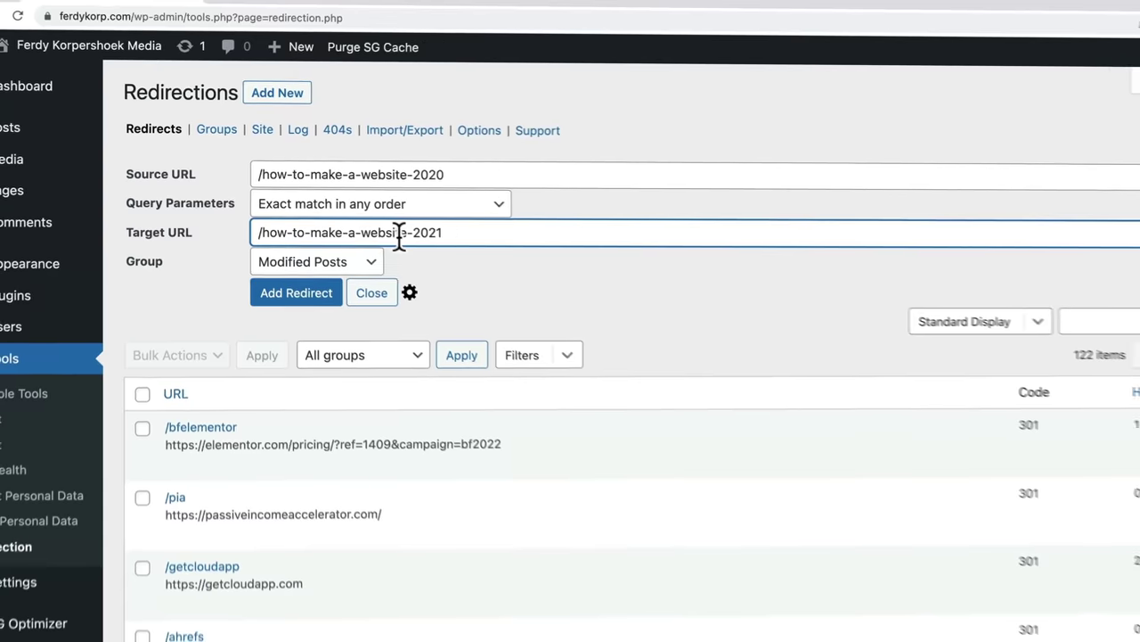